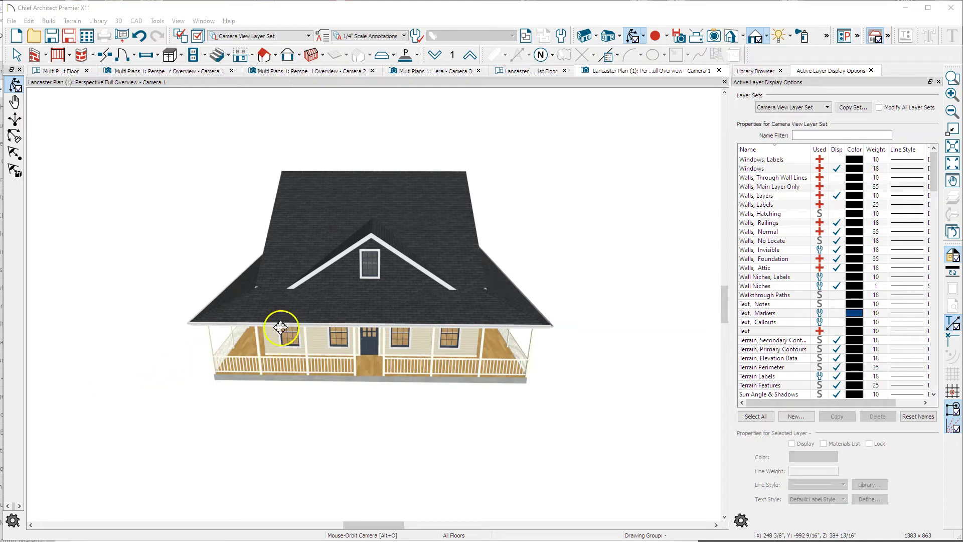
Step: Select the main roof plane above the dormer, picking its lower eave edge
mouse_move(280, 327)
mouse_down()
mouse_move(295, 267)
mouse_move(424, 317)
mouse_move(401, 287)
mouse_up()
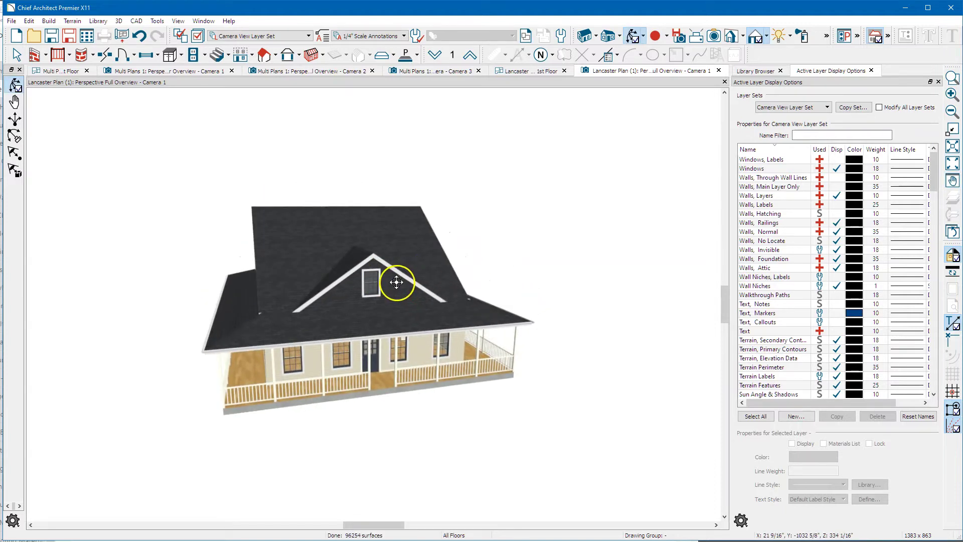
scroll(397, 282, up, 4)
scroll(433, 289, down, 2)
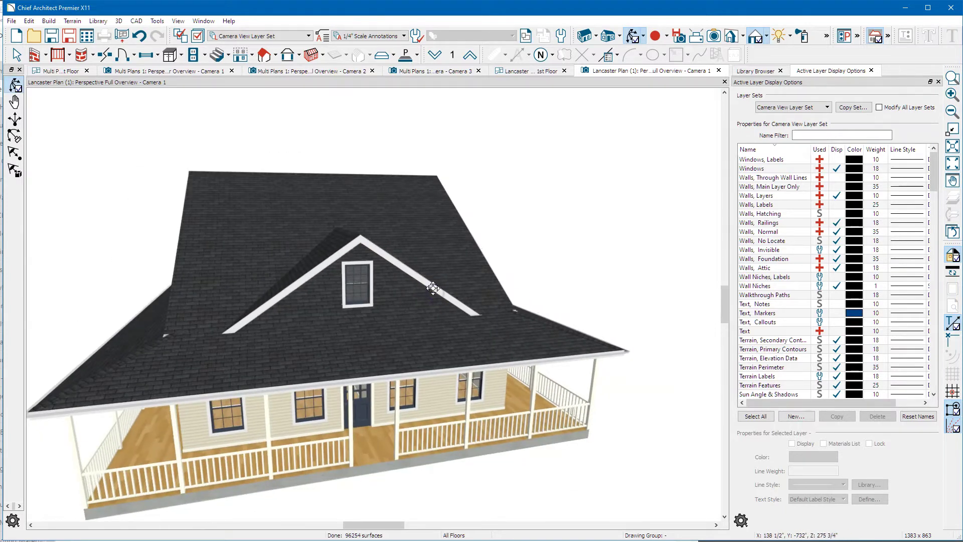
drag(433, 288, 312, 300)
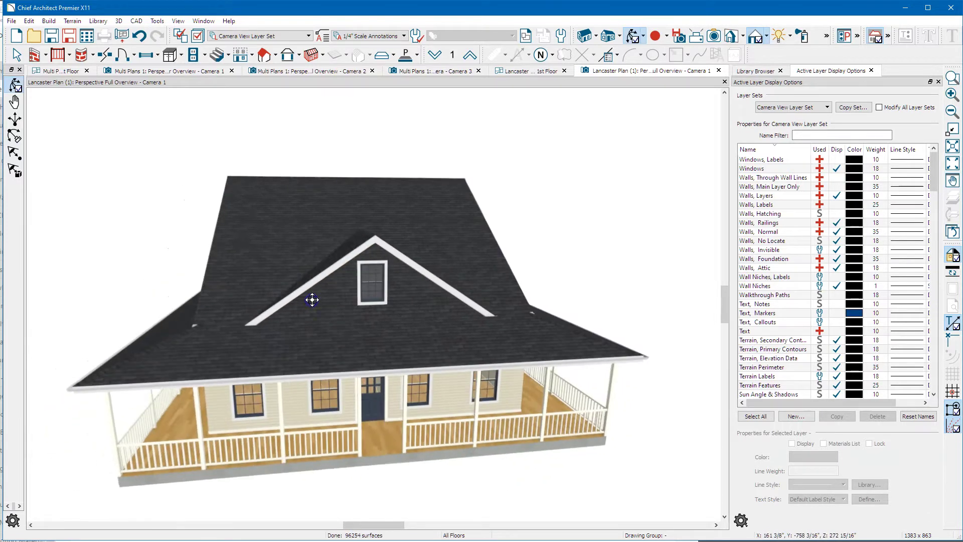
drag(312, 295, 321, 277)
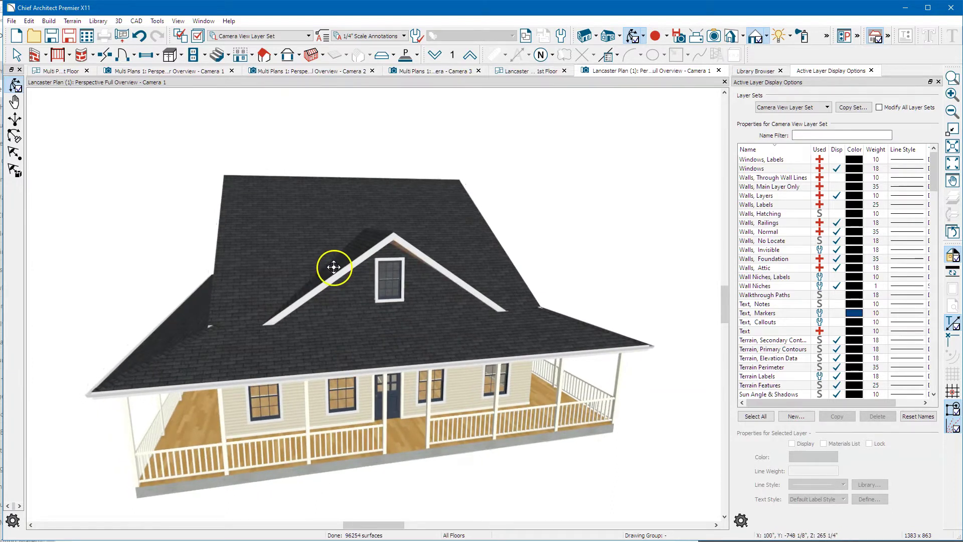
drag(317, 277, 355, 313)
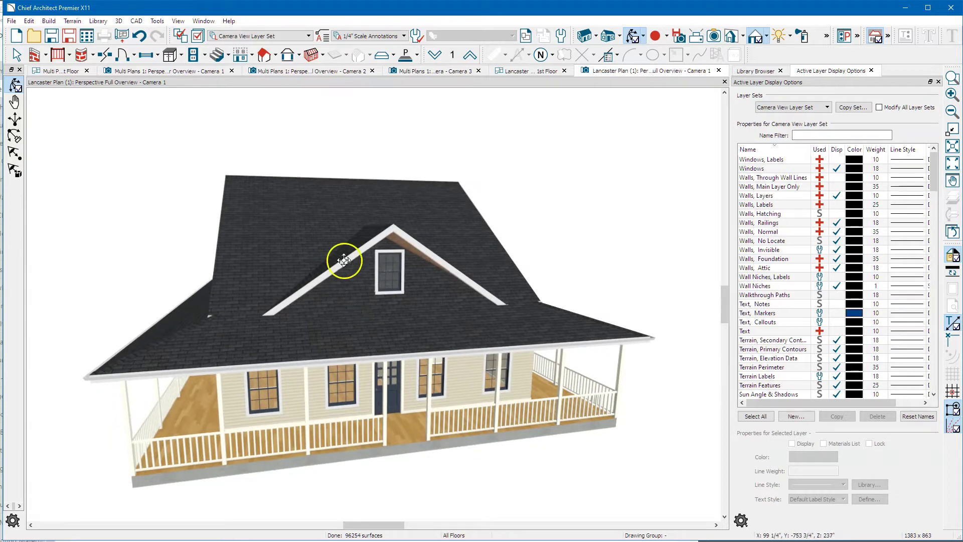
mouse_move(346, 263)
mouse_down()
mouse_move(321, 263)
mouse_move(355, 291)
mouse_move(371, 270)
mouse_move(385, 279)
mouse_up()
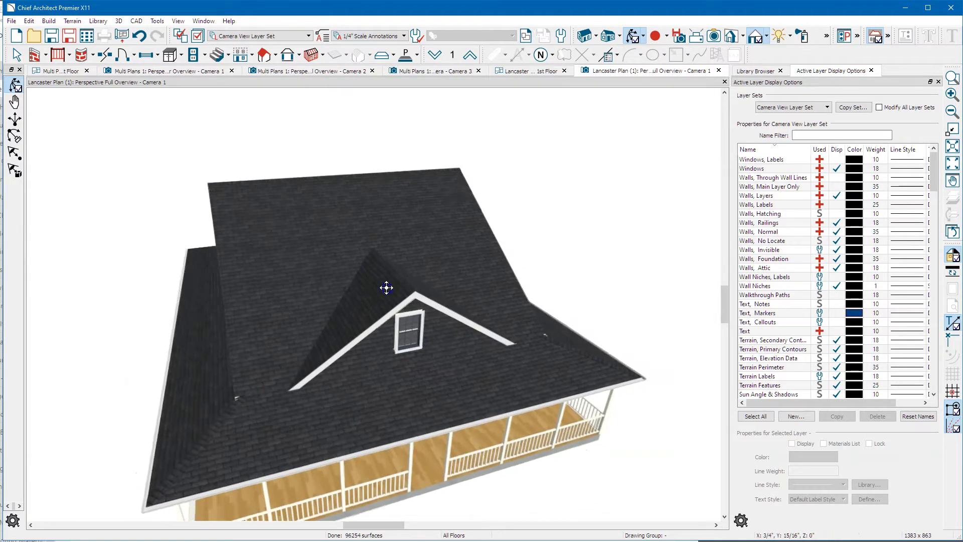
key(space)
click(300, 277)
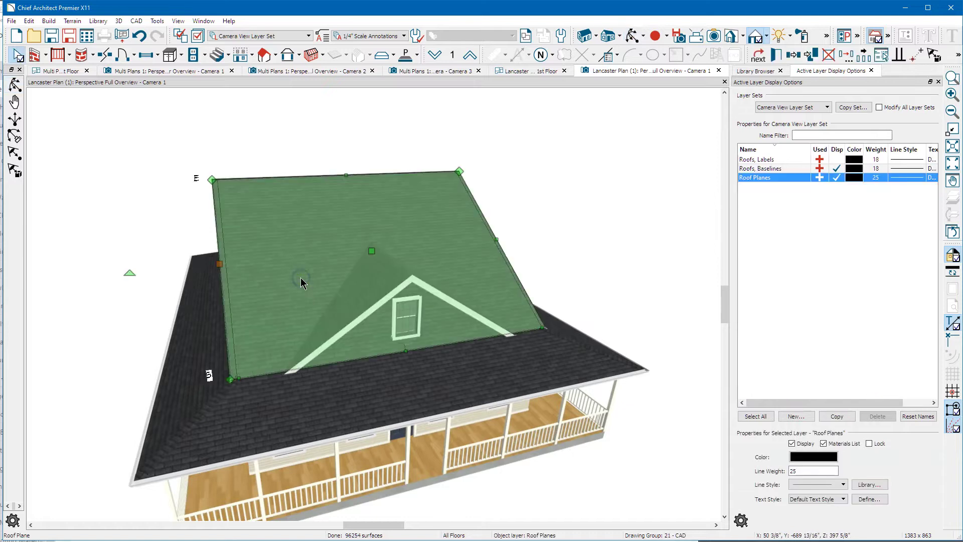
click(376, 344)
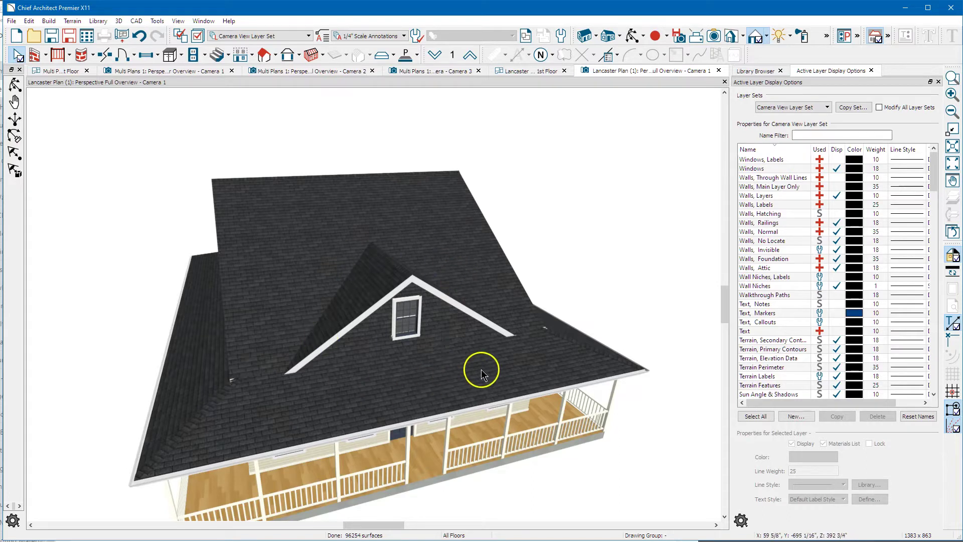
click(369, 341)
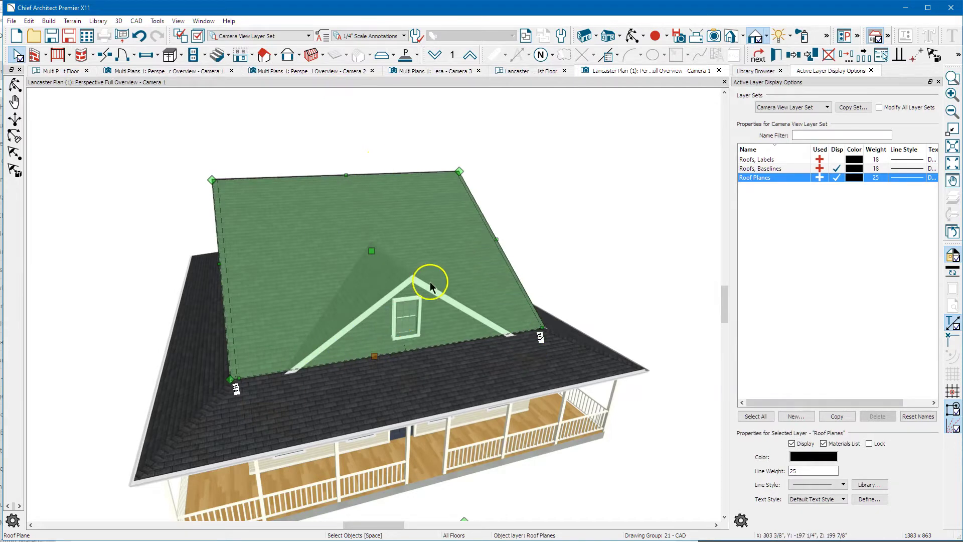
click(292, 266)
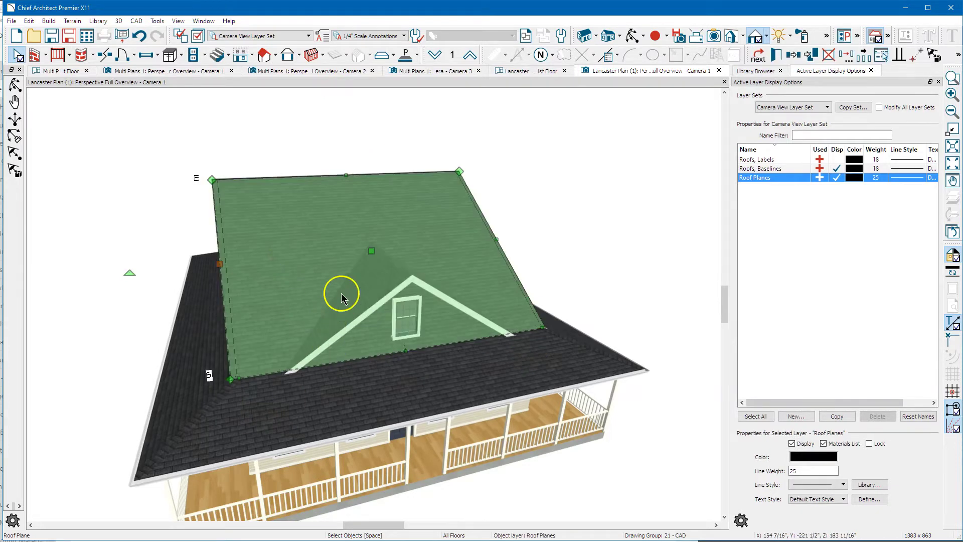
click(300, 304)
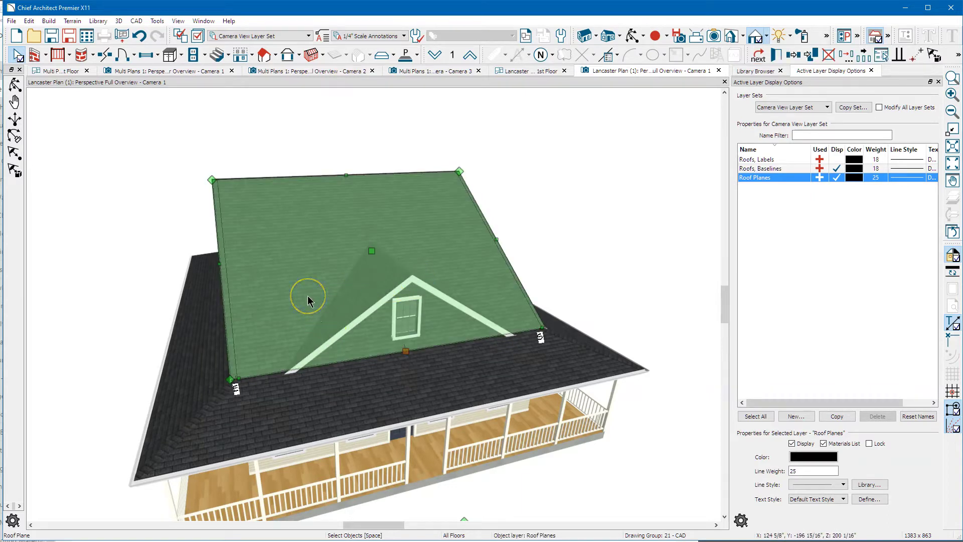
Step: Join the main roof plane's edge to the roof below with Join Roof Planes
click(251, 336)
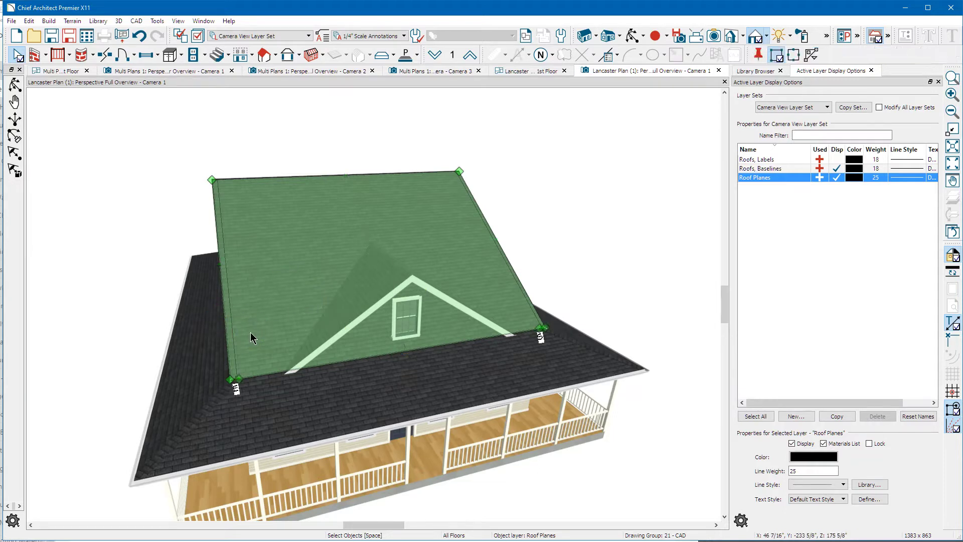
click(288, 373)
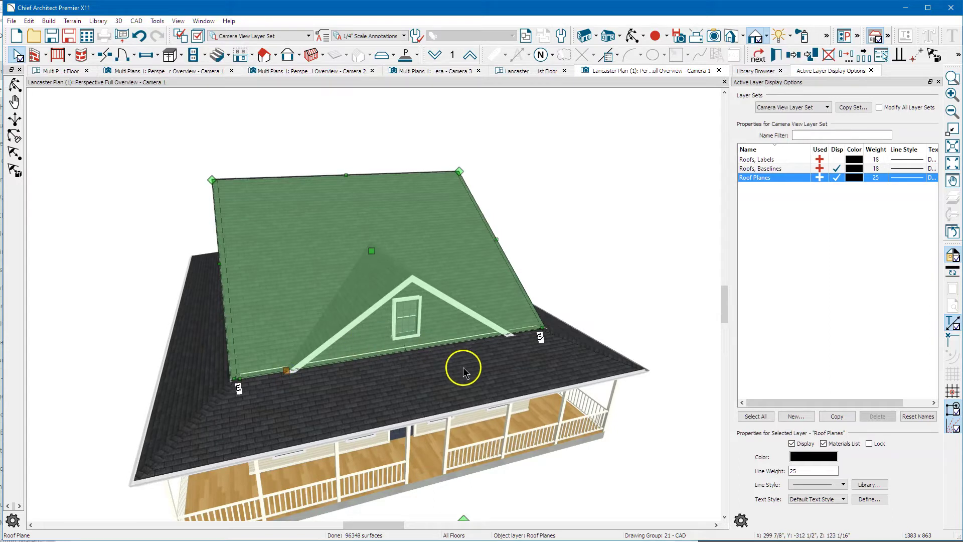
click(411, 352)
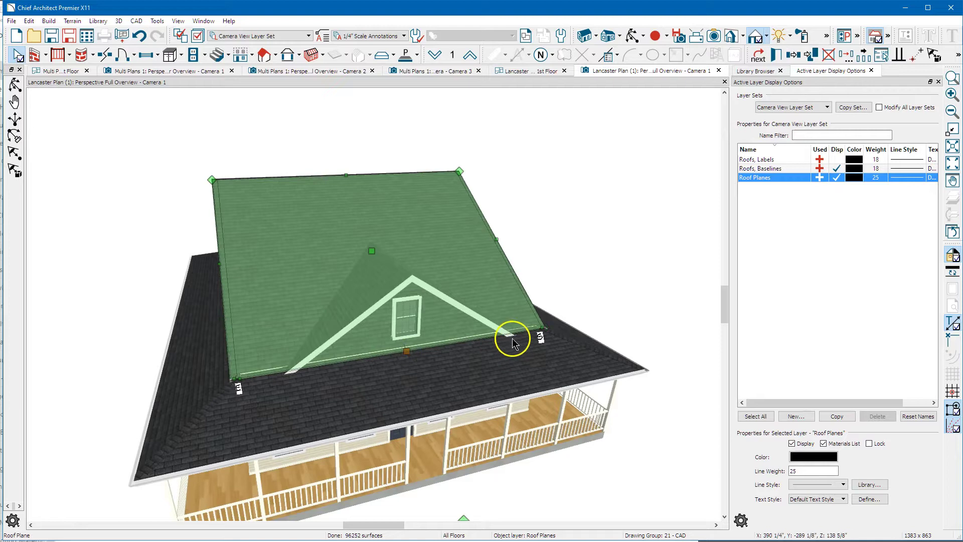
click(522, 334)
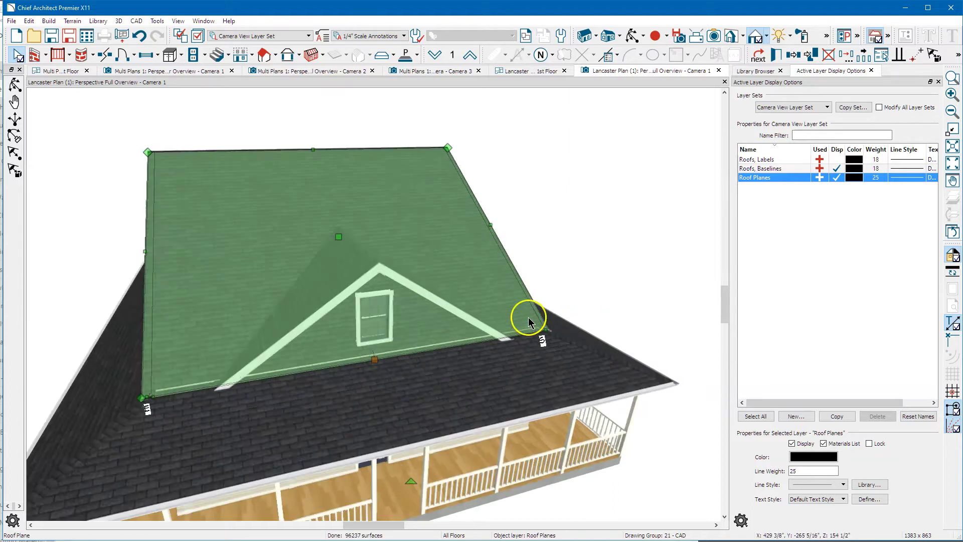
scroll(527, 316, up, 2)
scroll(482, 331, down, 2)
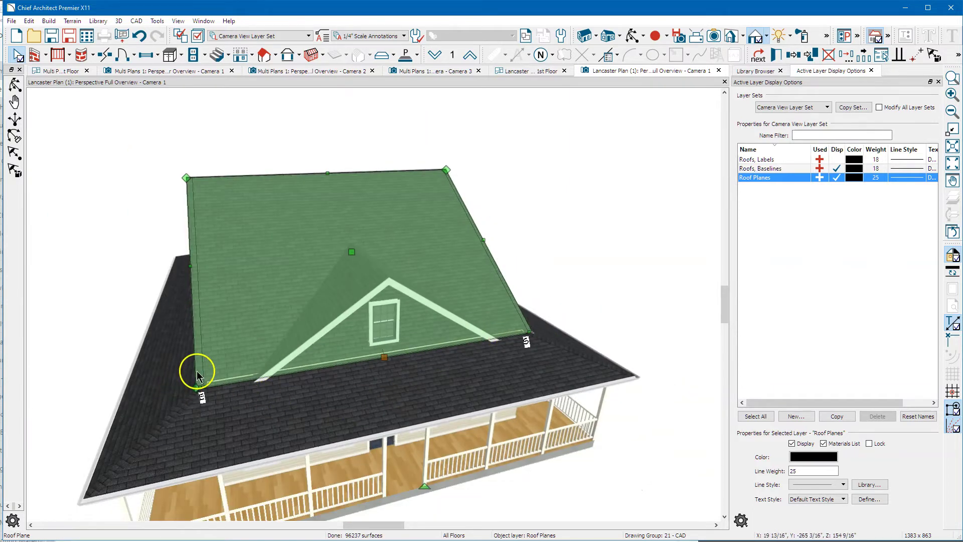
Step: Join the main roof's lower left edge to the roof below, then select the dormer roof plane
click(197, 380)
click(244, 376)
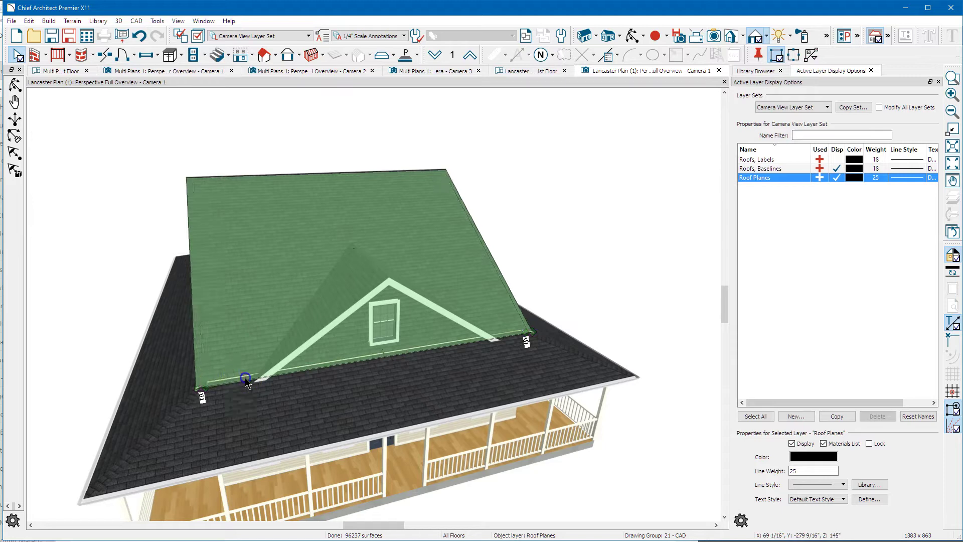
click(246, 376)
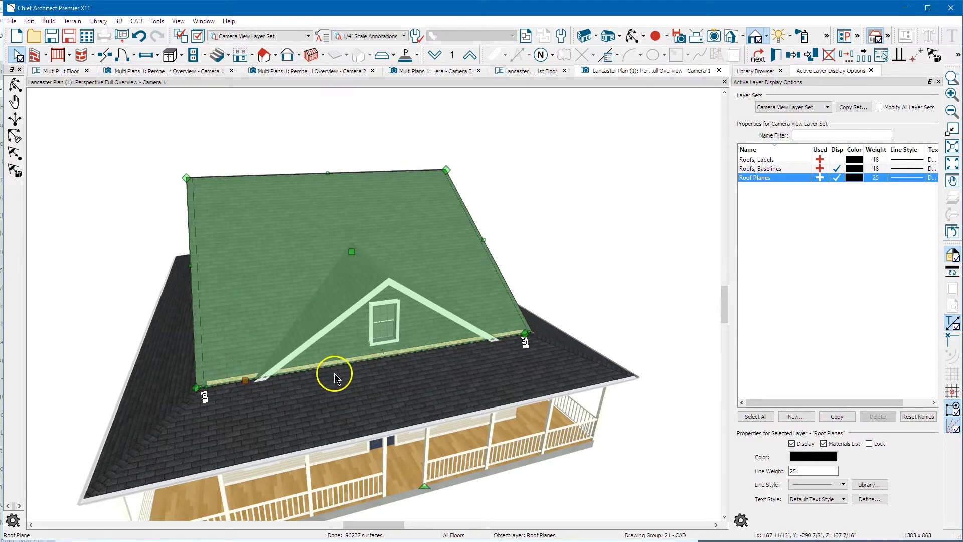
click(384, 358)
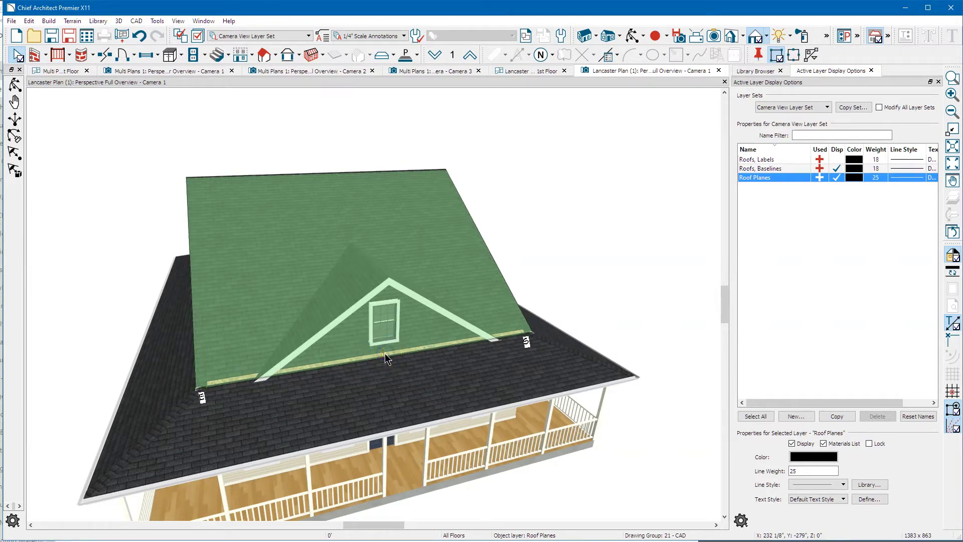
click(346, 362)
click(261, 350)
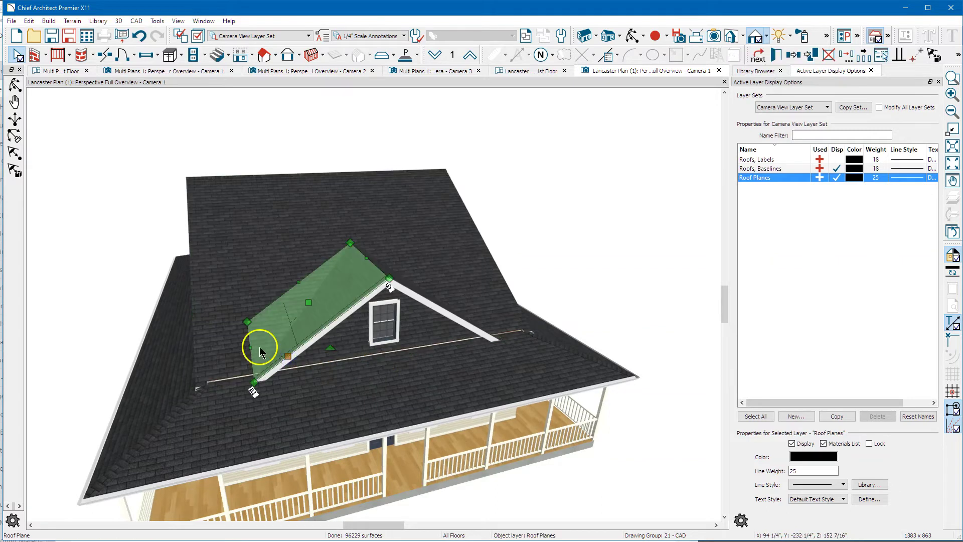
scroll(260, 351, up, 5)
click(198, 360)
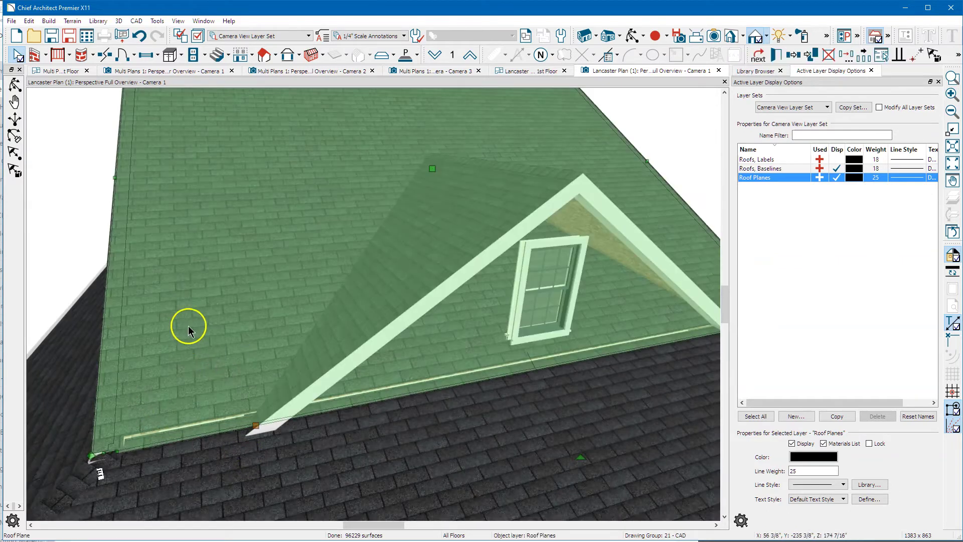
click(235, 460)
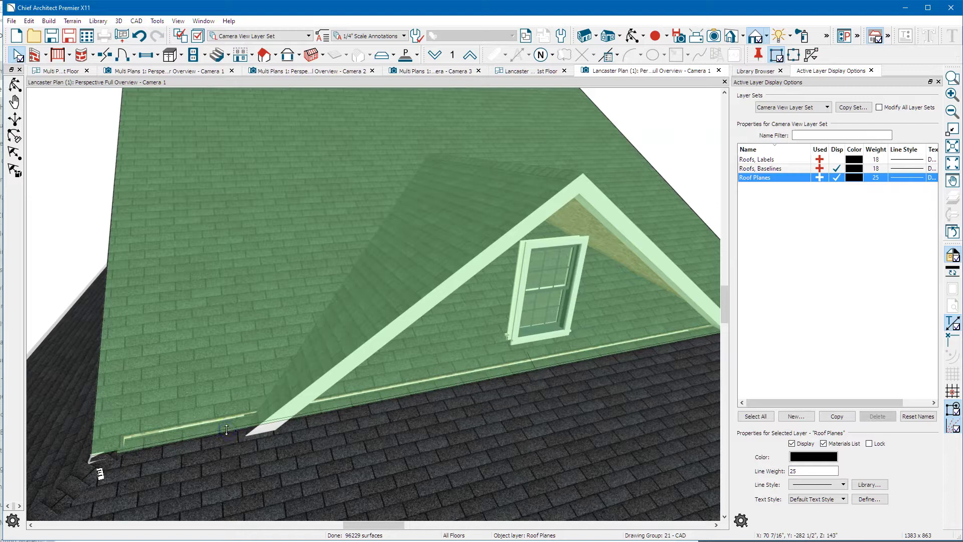
click(227, 429)
click(227, 389)
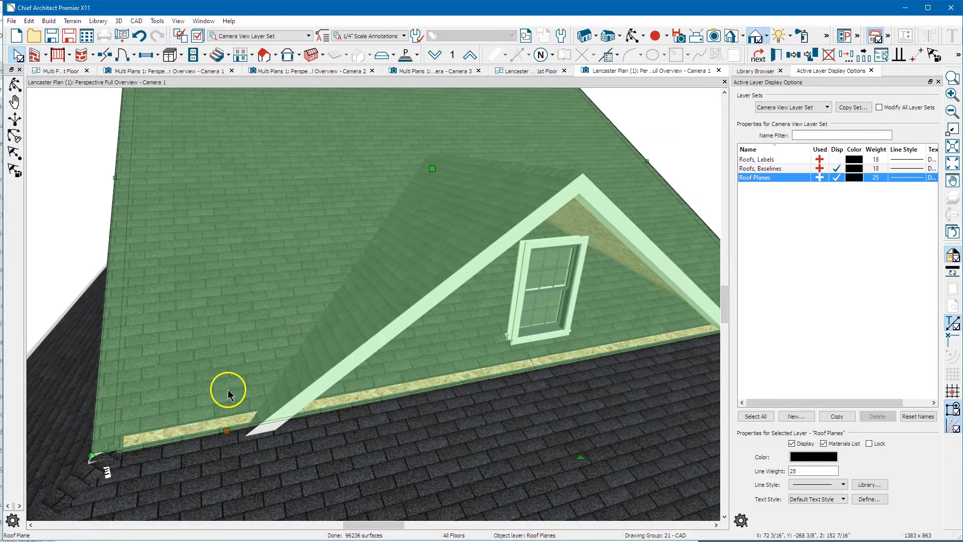
scroll(228, 368, down, 4)
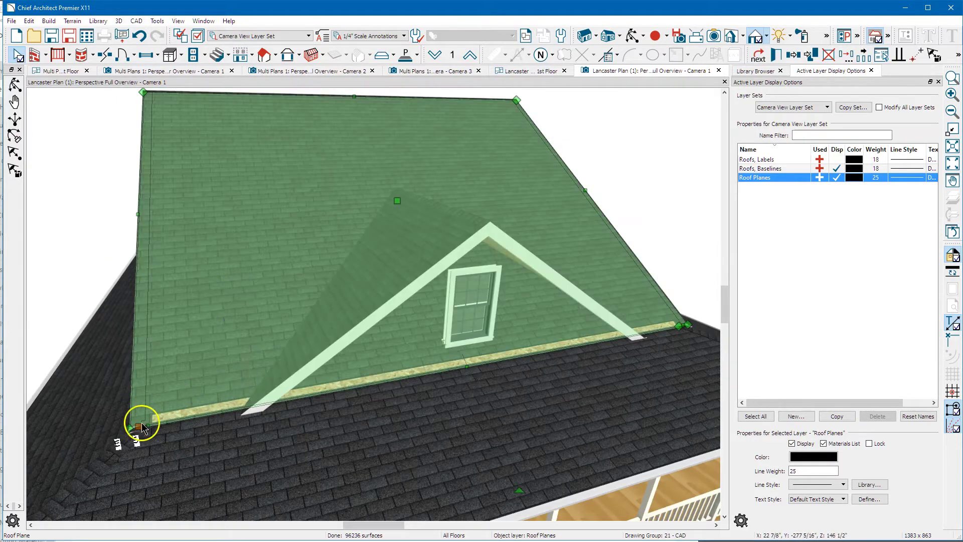
scroll(141, 421, up, 3)
scroll(121, 425, up, 3)
scroll(150, 399, down, 2)
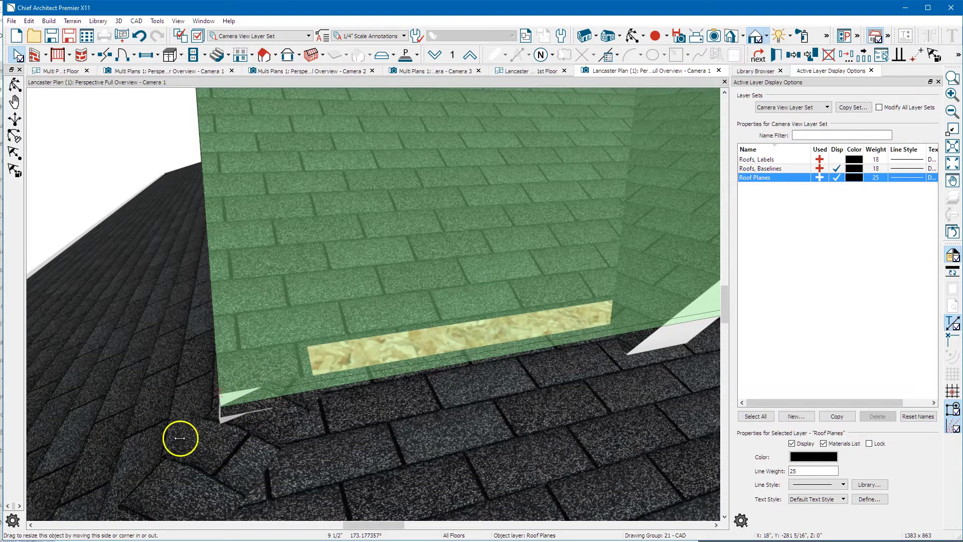
key(Escape)
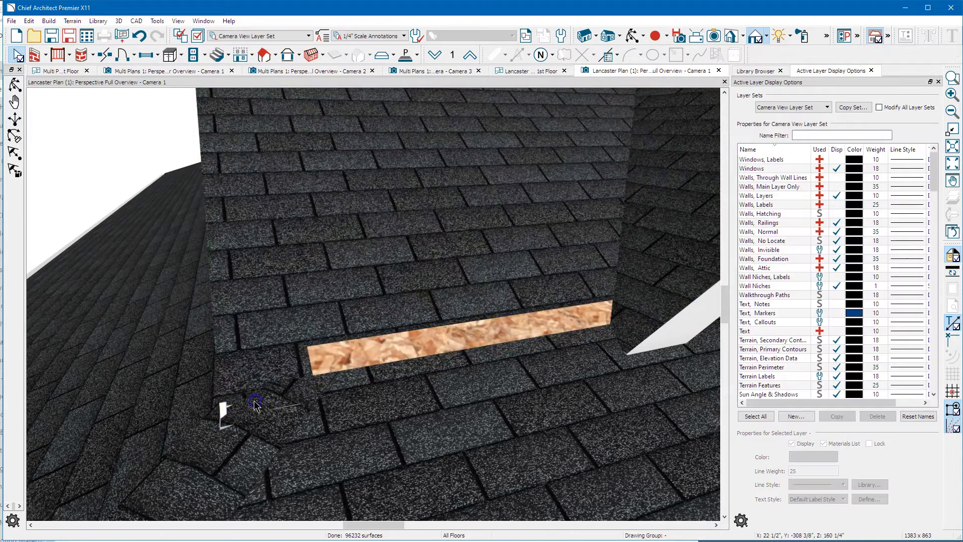
click(324, 387)
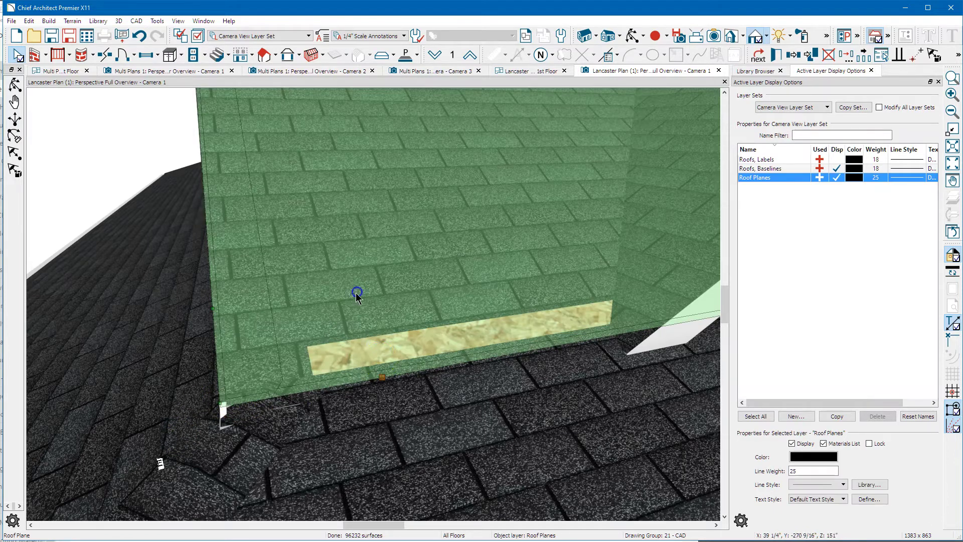
click(382, 375)
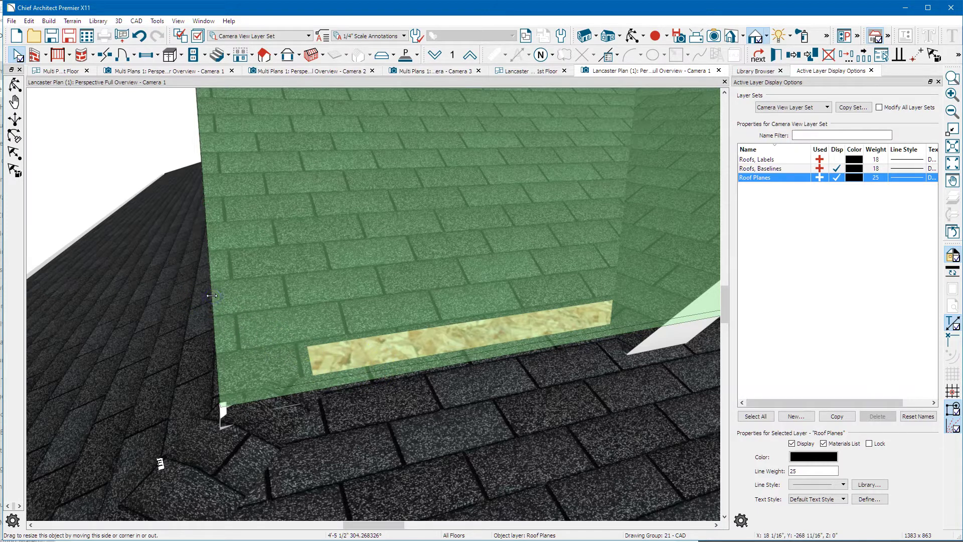
scroll(188, 339, down, 3)
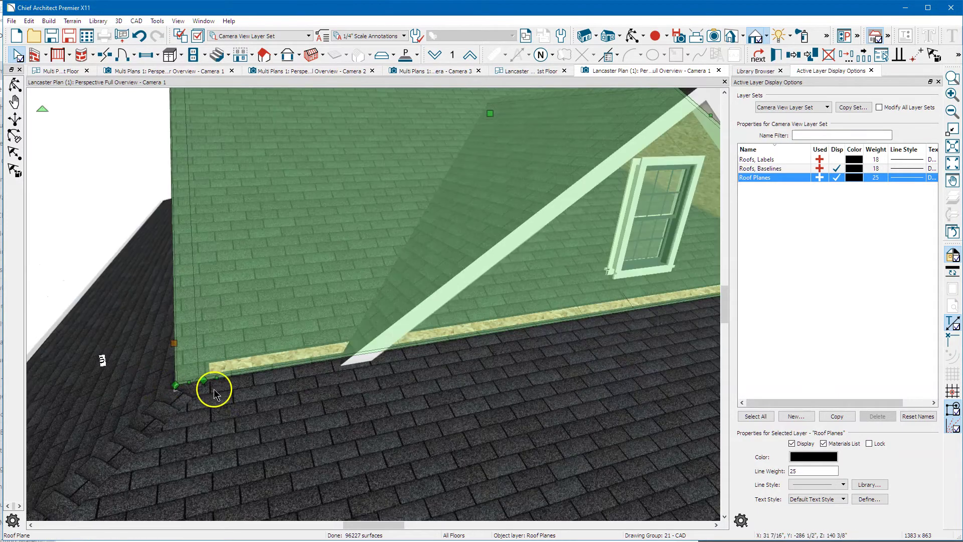
click(221, 380)
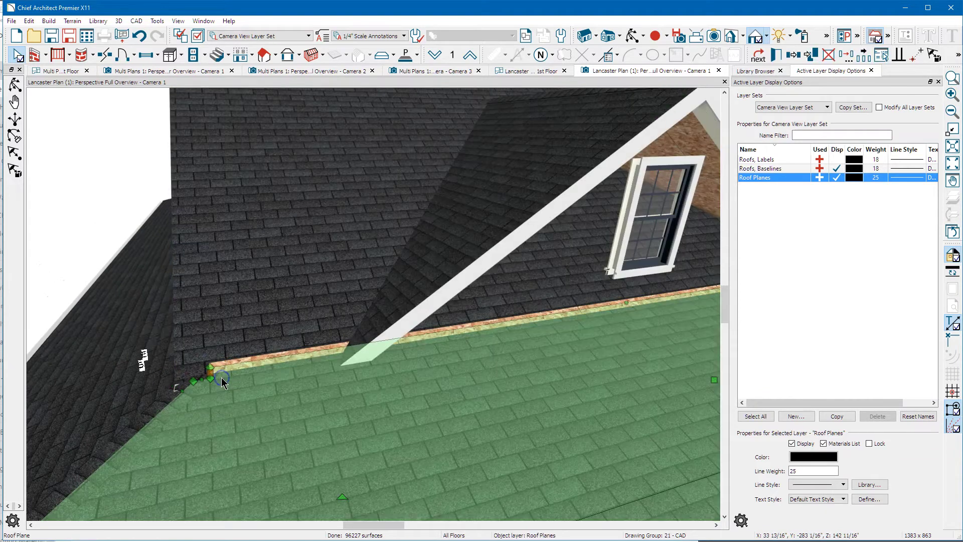
click(232, 348)
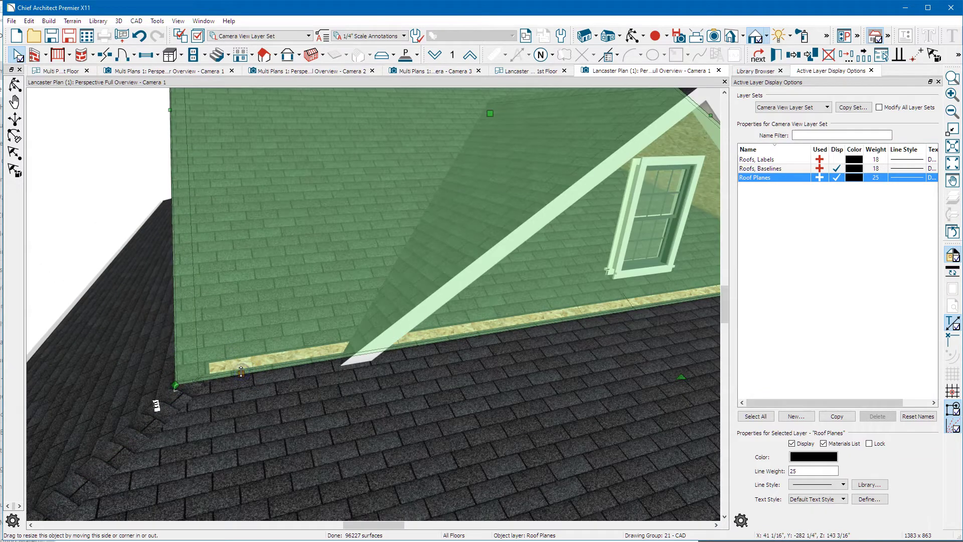
click(192, 340)
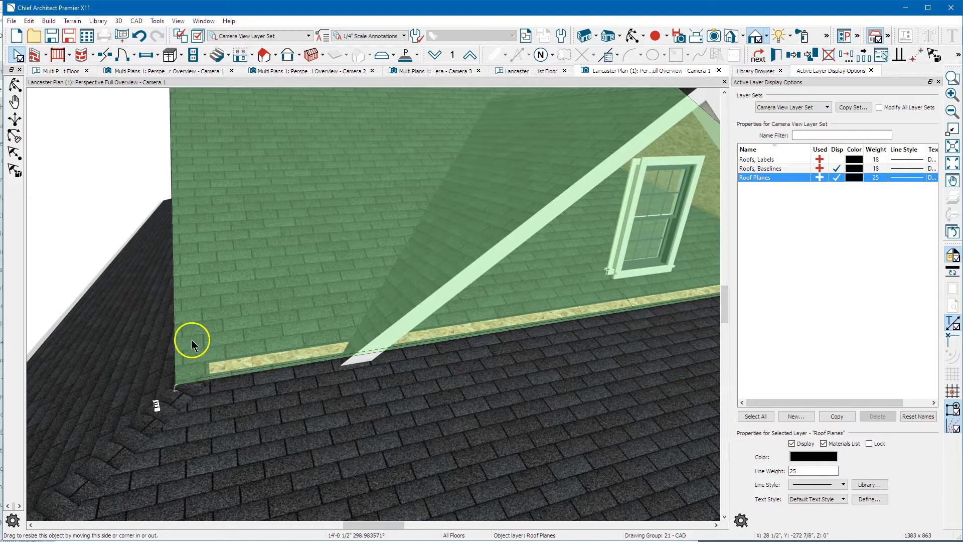
click(180, 316)
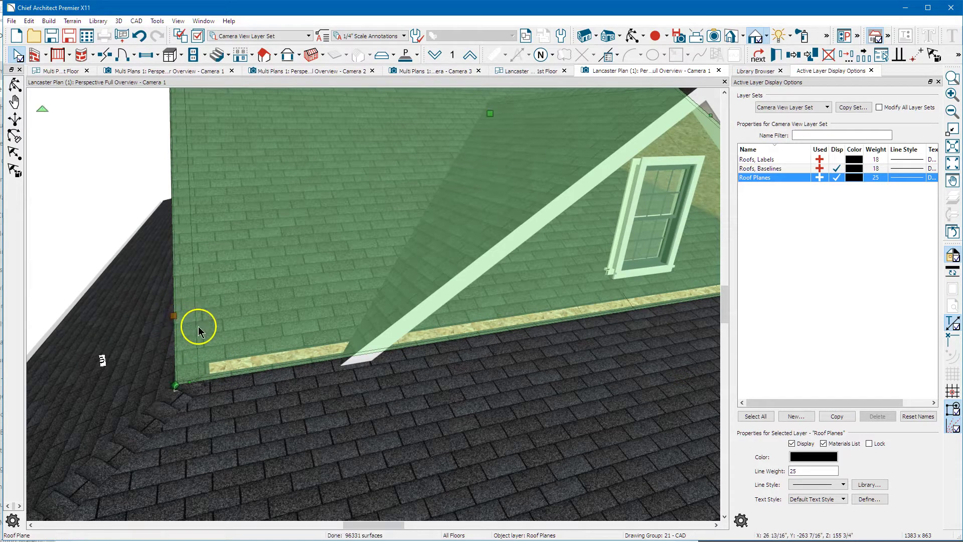
scroll(196, 326, down, 5)
scroll(553, 248, up, 5)
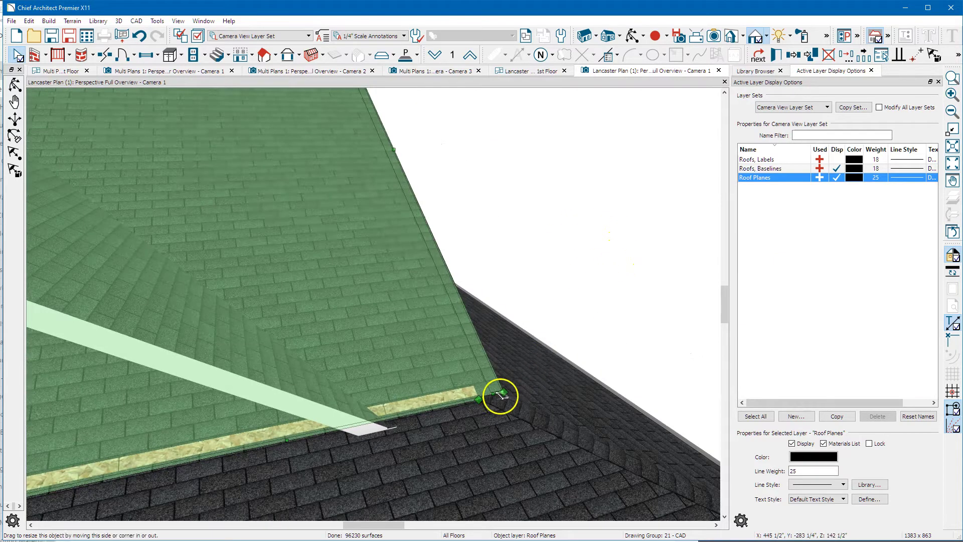
scroll(532, 380, up, 1)
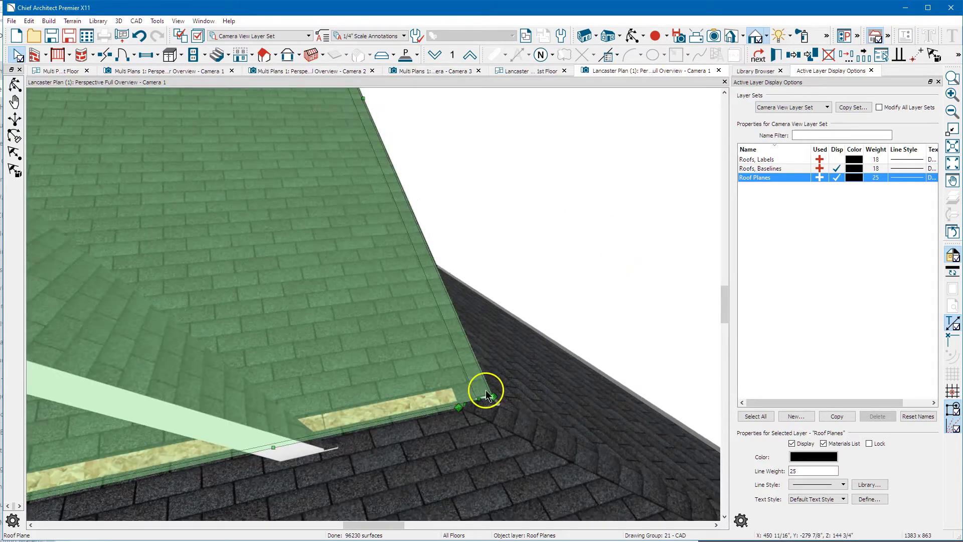
Step: Select and deselect the upper roof plane several times to pick the right surface
click(455, 408)
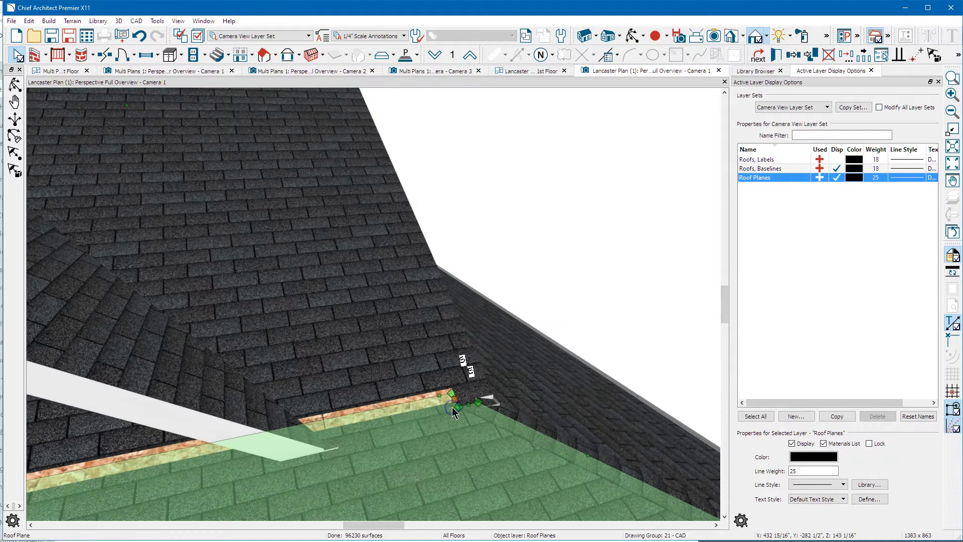
click(482, 399)
click(429, 407)
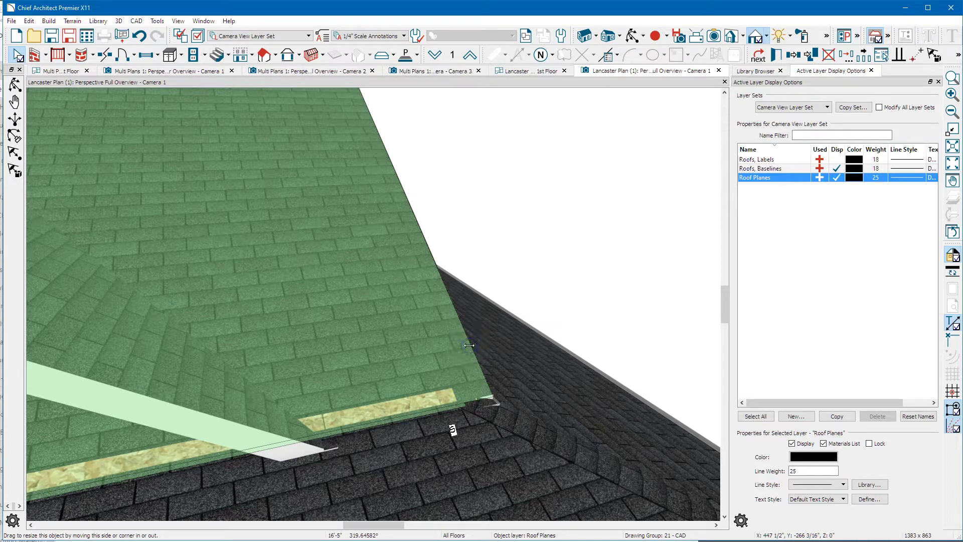
click(466, 389)
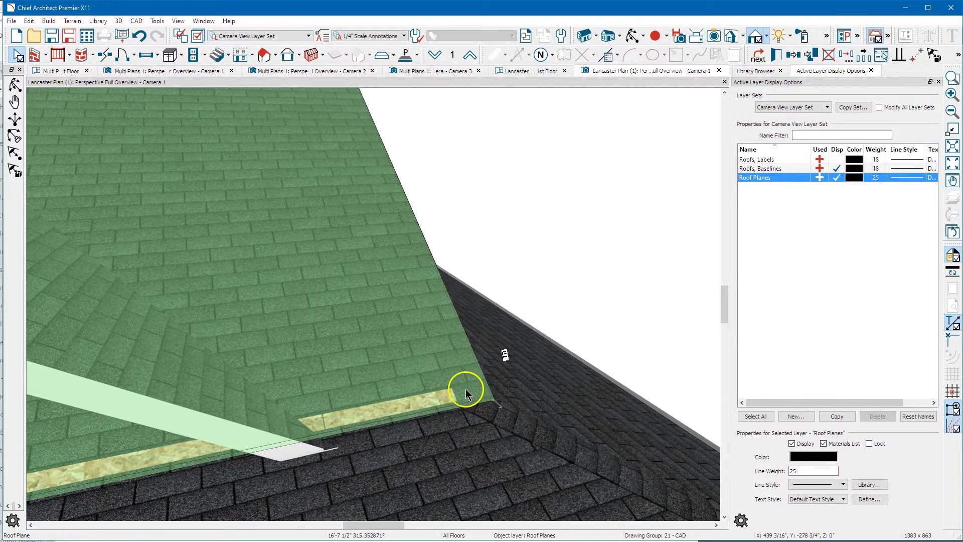
click(433, 412)
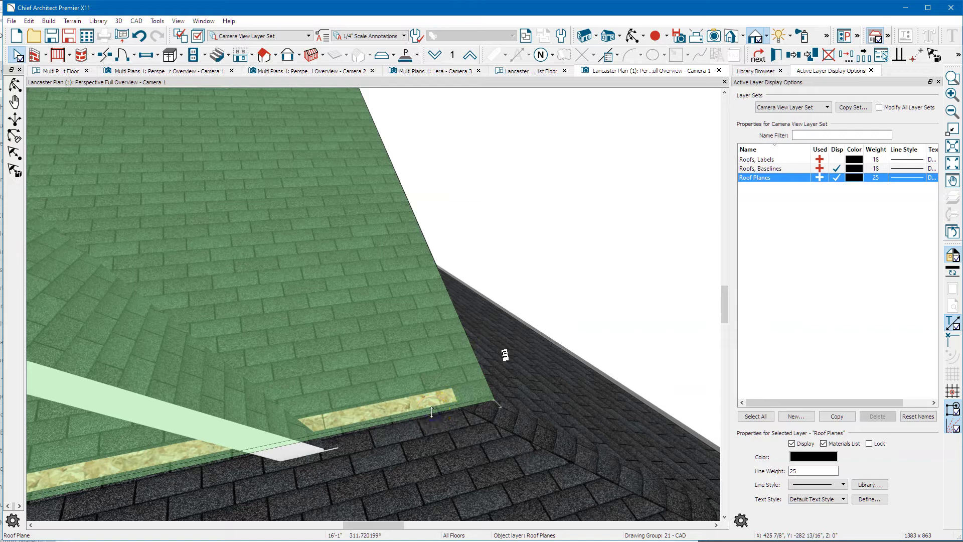
click(431, 414)
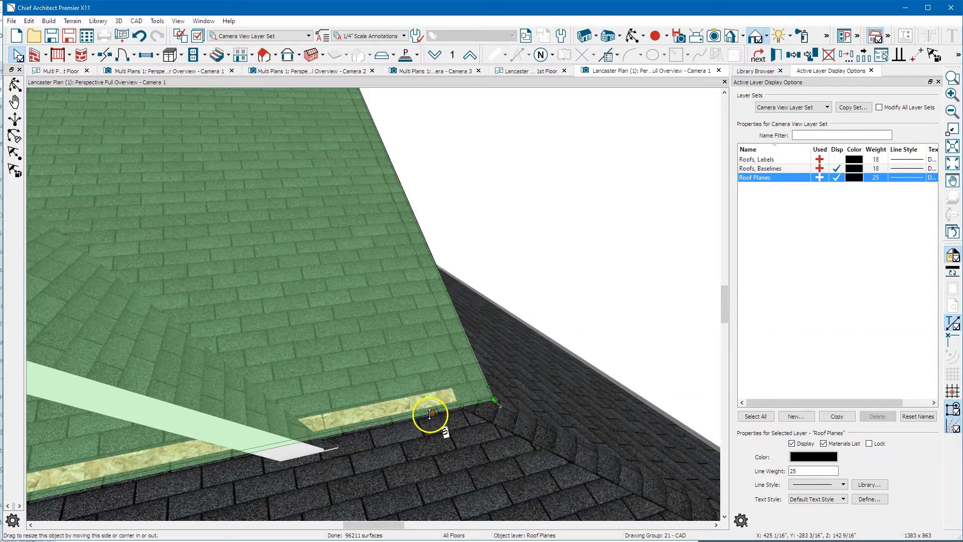
click(457, 354)
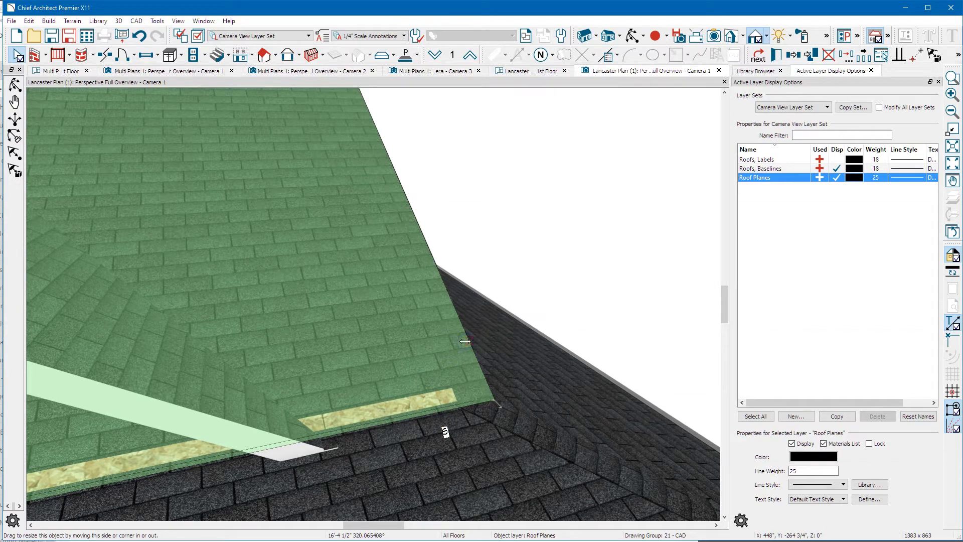
click(461, 368)
scroll(504, 372, up, 1)
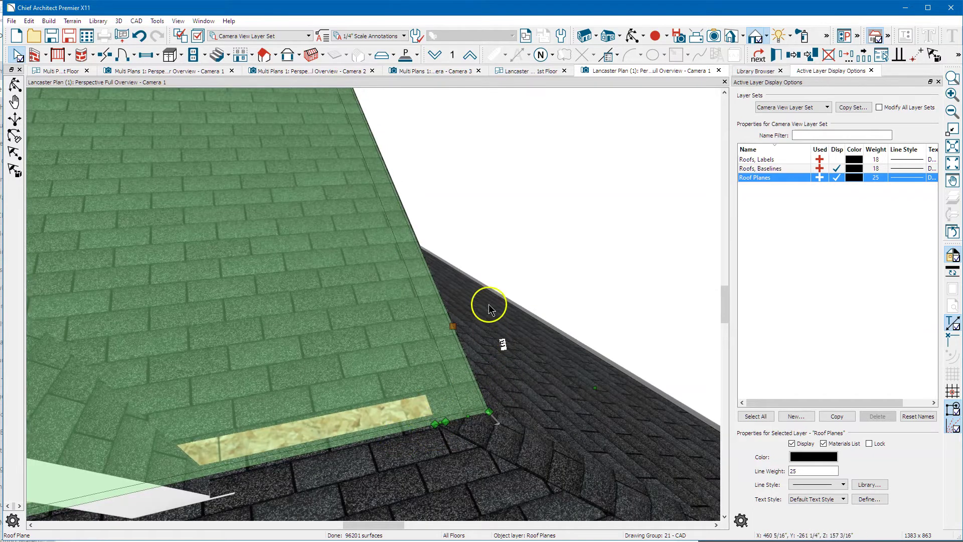
scroll(482, 298, down, 1)
scroll(482, 299, down, 1)
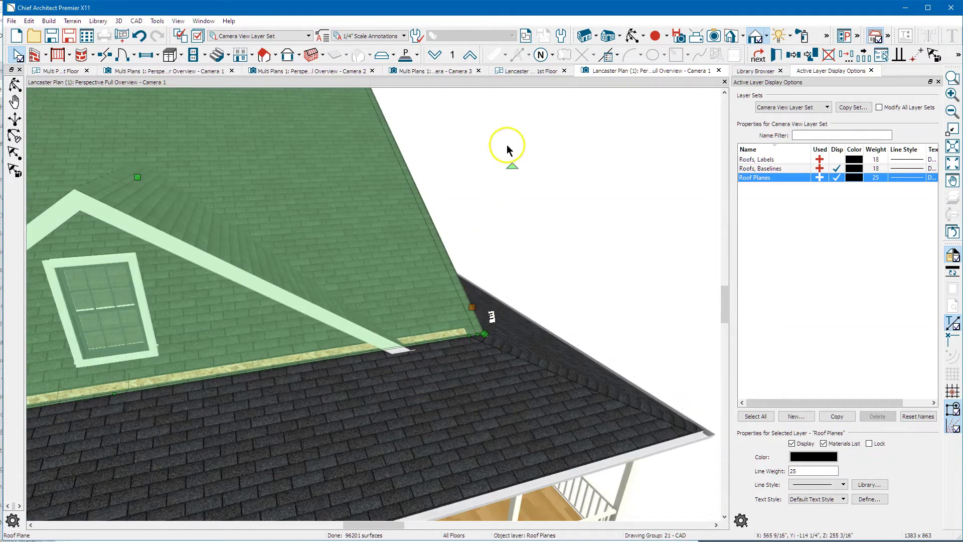
Step: Pull the porch roof's upper edge down to the wall and adjust its dormer corner
click(402, 398)
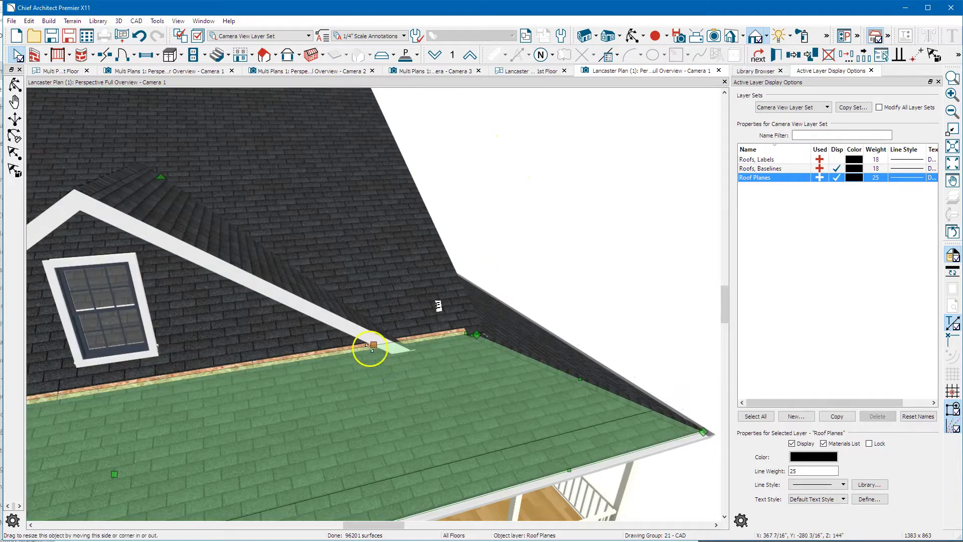
drag(373, 344, 378, 362)
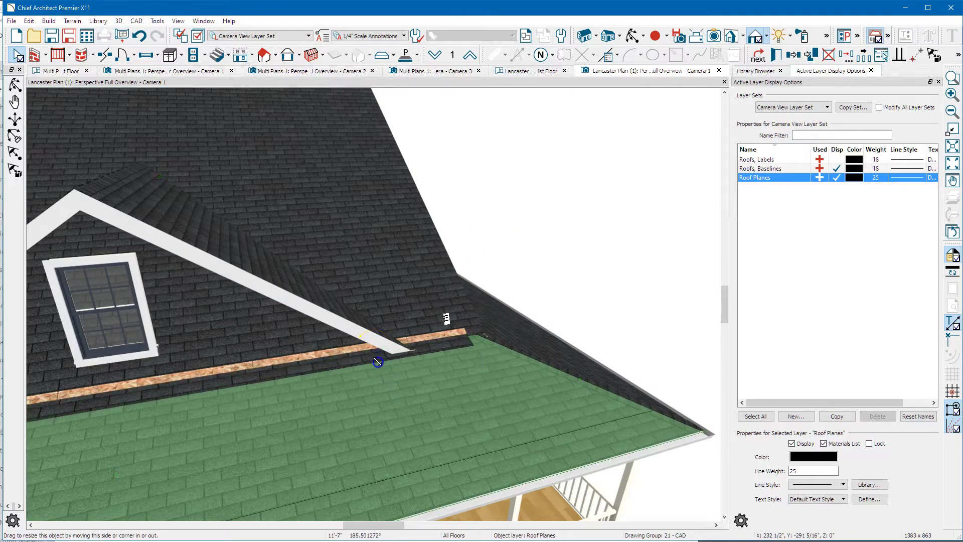
scroll(482, 331, up, 1)
scroll(515, 324, up, 1)
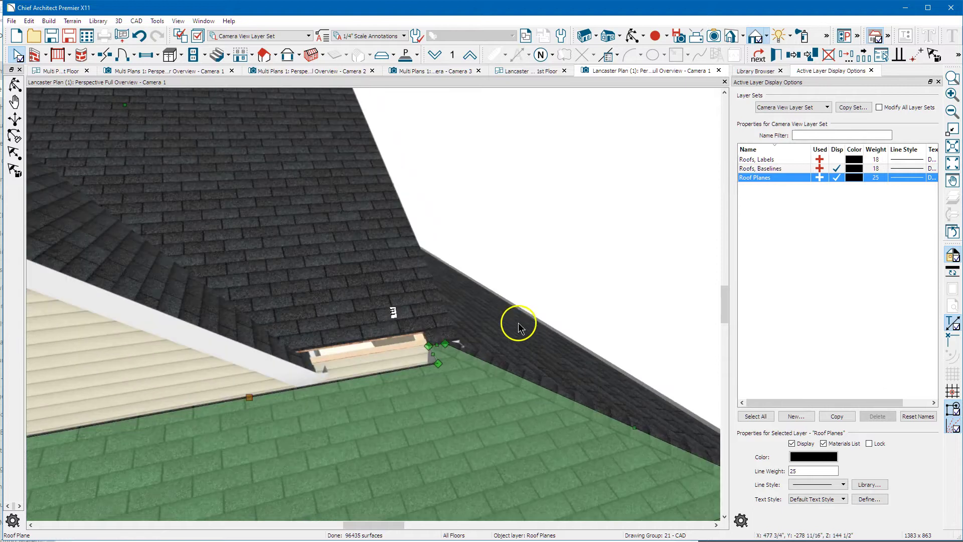
scroll(512, 331, up, 1)
scroll(467, 368, down, 1)
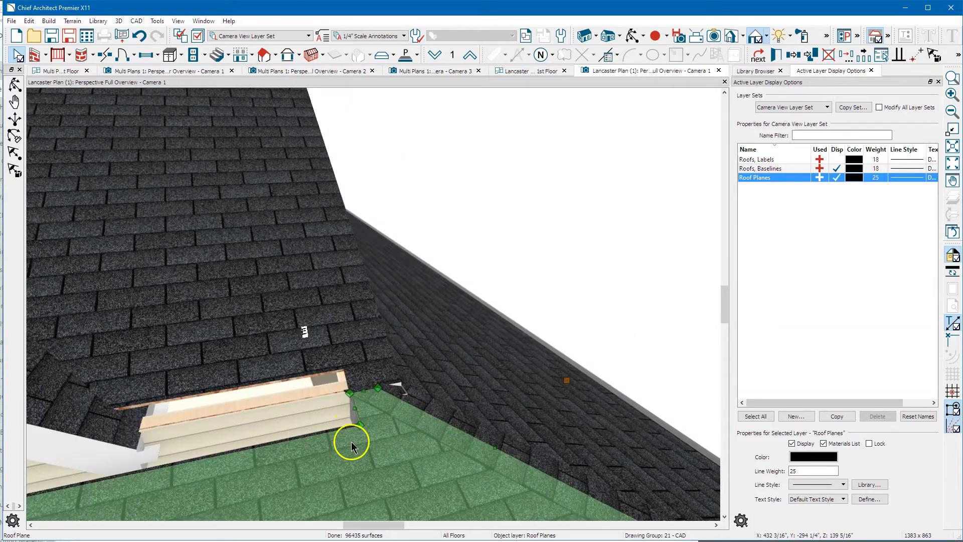
scroll(413, 392, down, 1)
scroll(417, 388, down, 1)
scroll(416, 389, up, 1)
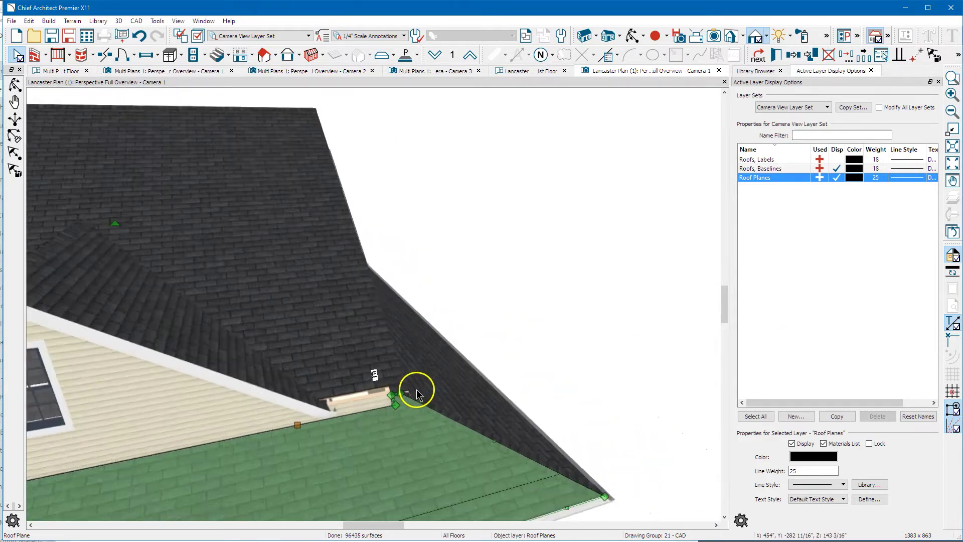
scroll(415, 389, up, 1)
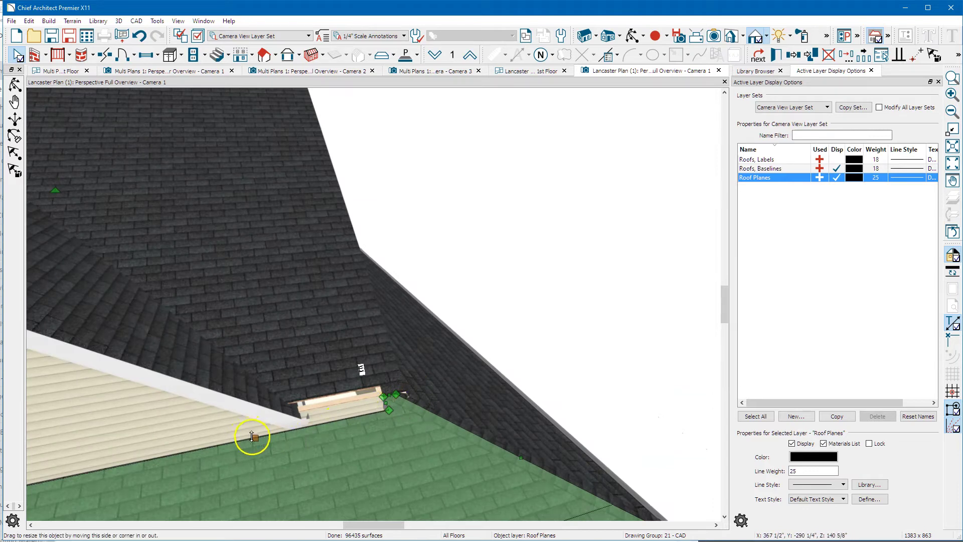
drag(254, 437, 252, 437)
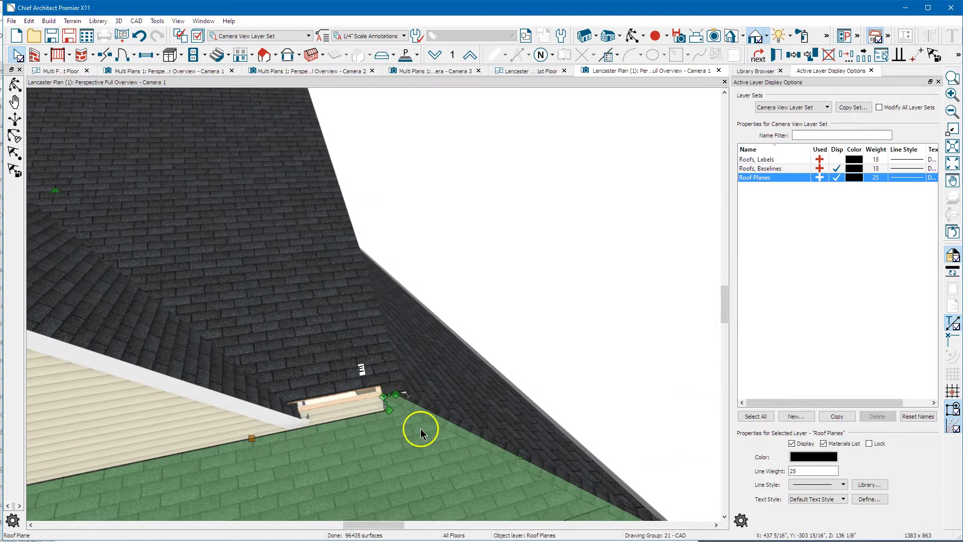
click(443, 423)
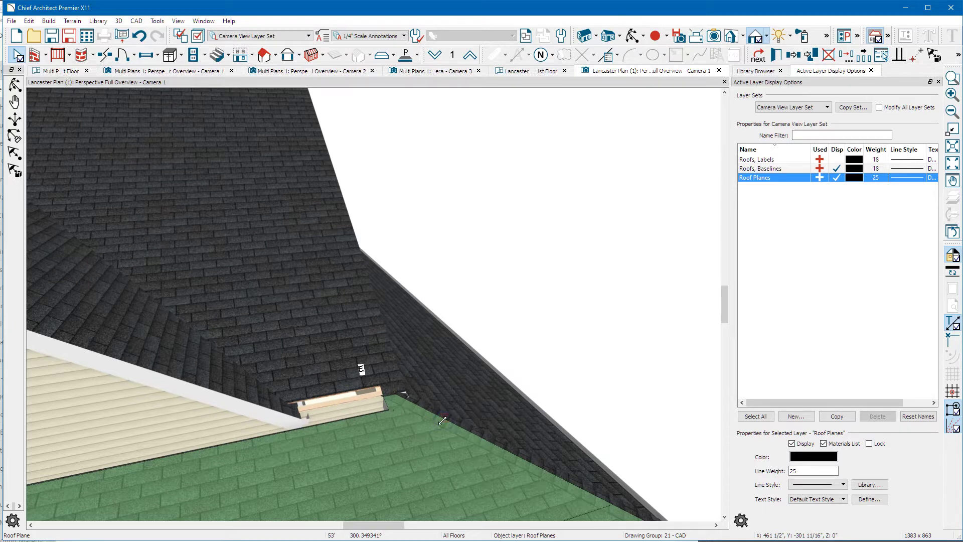
drag(443, 421, 406, 391)
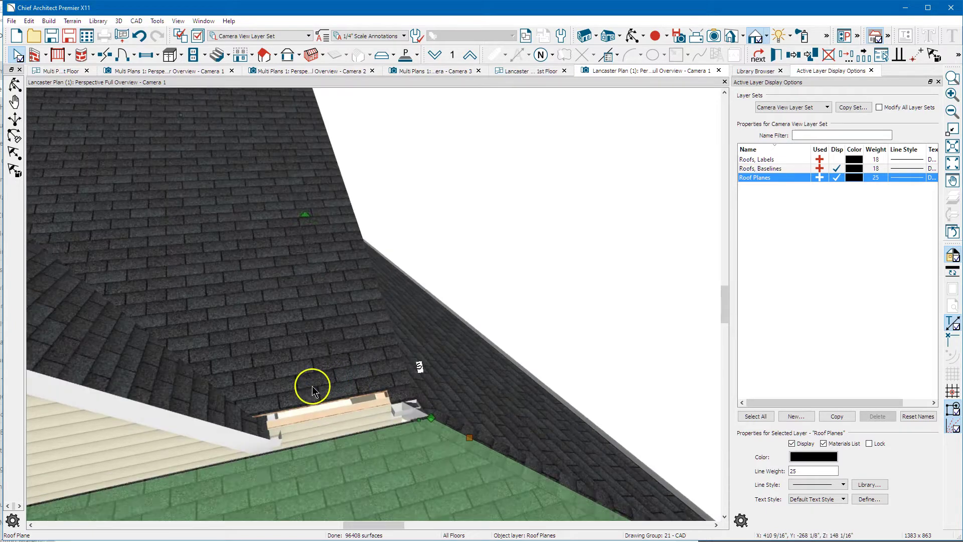
click(306, 389)
click(297, 381)
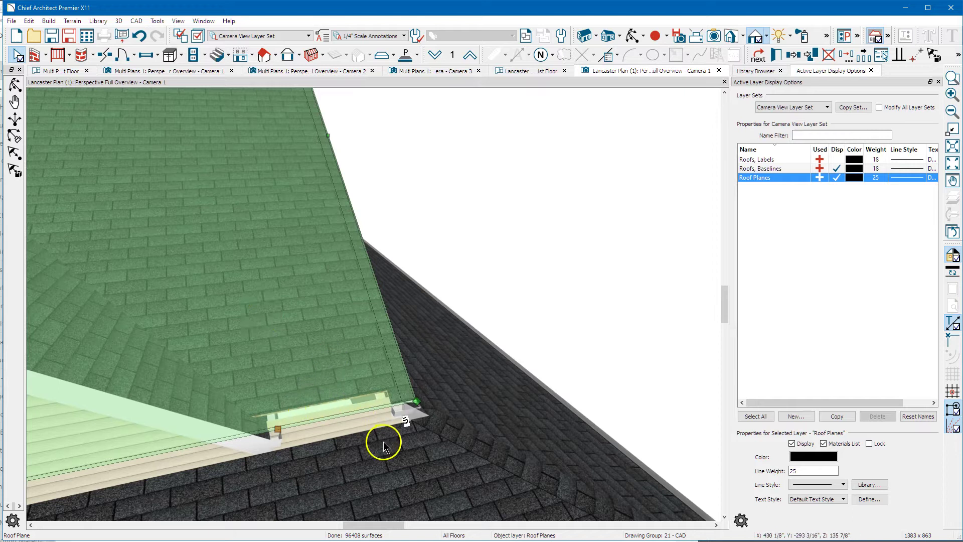
scroll(452, 391, down, 4)
scroll(527, 331, down, 4)
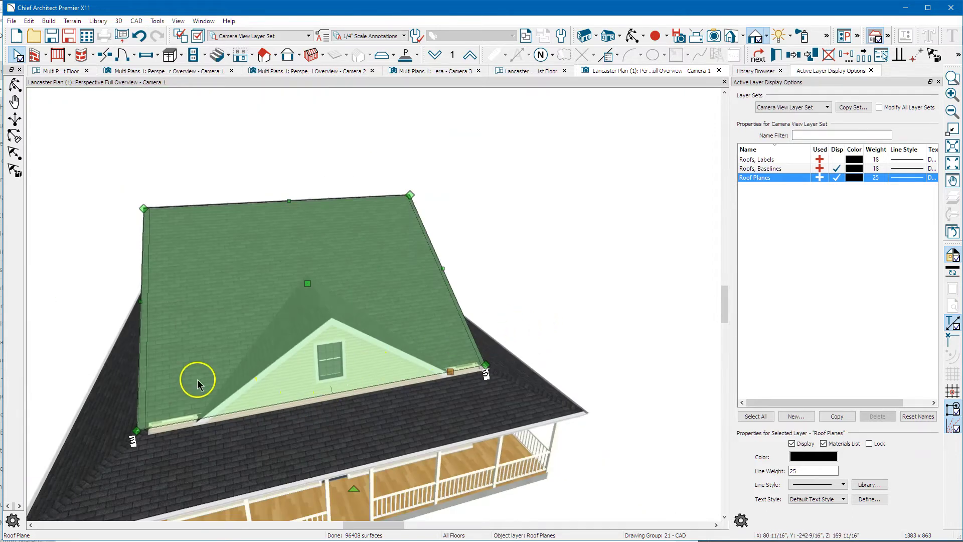
scroll(280, 433, up, 2)
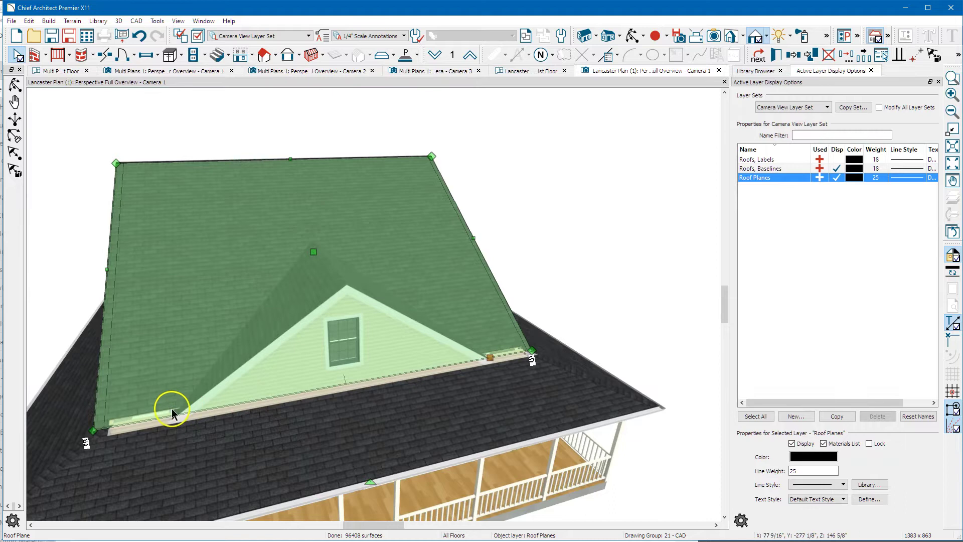
Step: Drag the main roof plane's lower eave up above the dormer
click(154, 400)
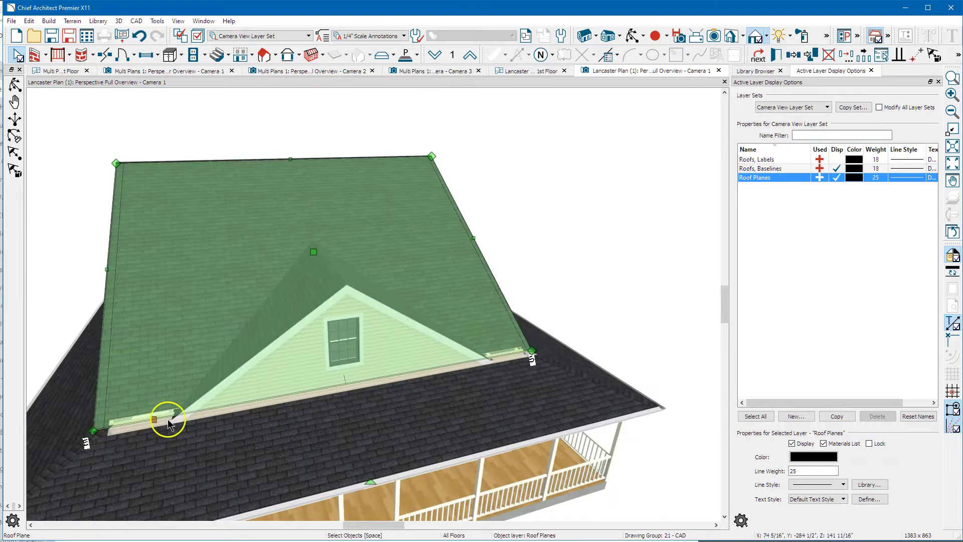
scroll(167, 418, up, 2)
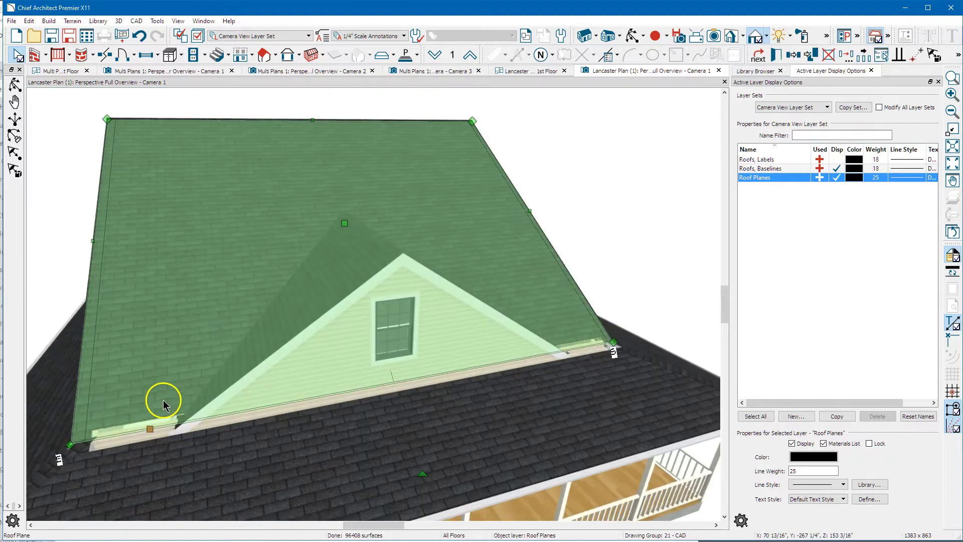
drag(167, 413, 170, 427)
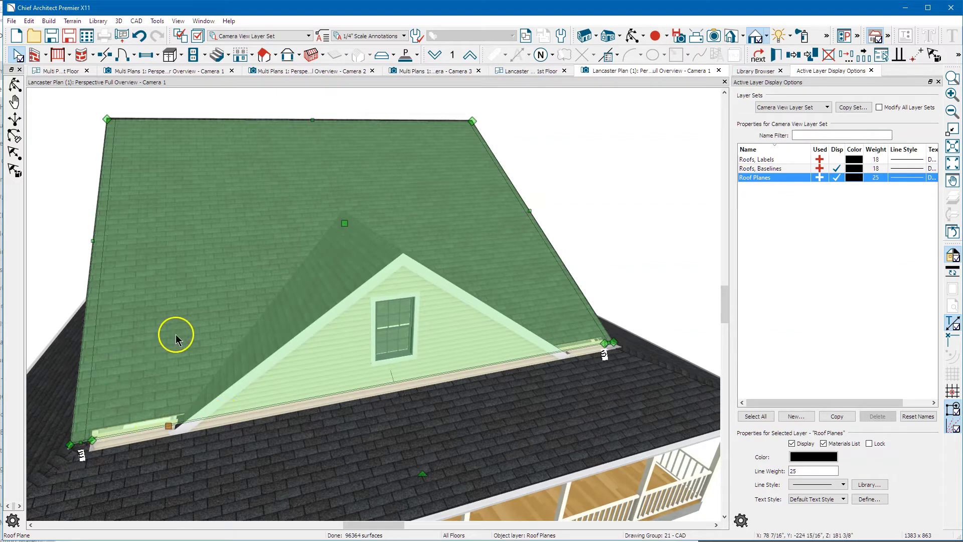
middle_drag(235, 339, 172, 338)
click(189, 310)
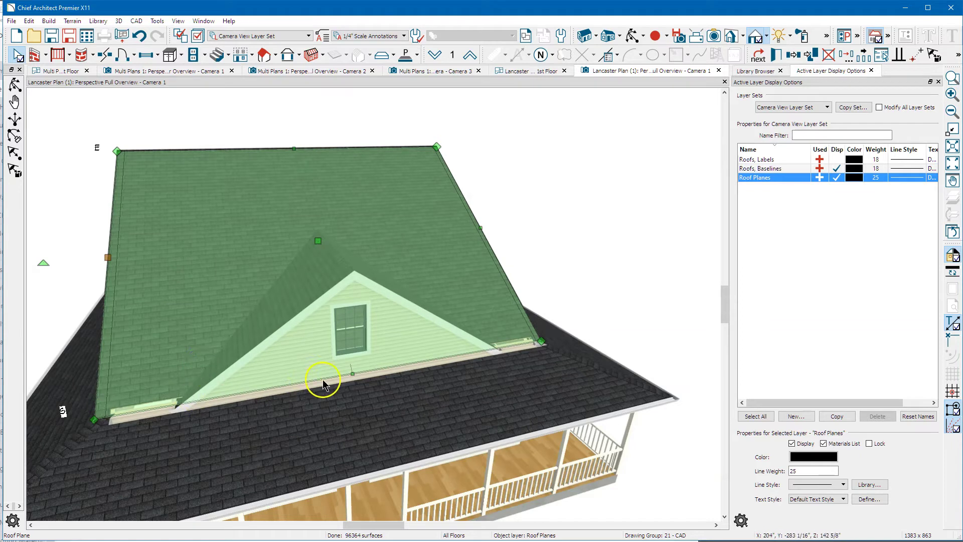
drag(350, 376, 331, 281)
drag(195, 305, 196, 305)
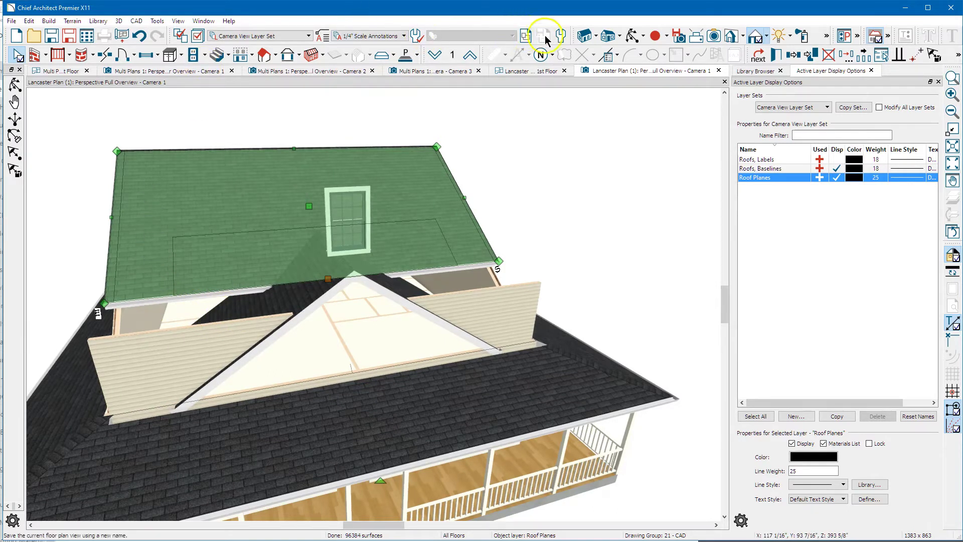
Step: Orbit the camera around the house to view the exposed dormer walls
click(635, 36)
middle_drag(392, 271, 380, 275)
drag(379, 276, 316, 273)
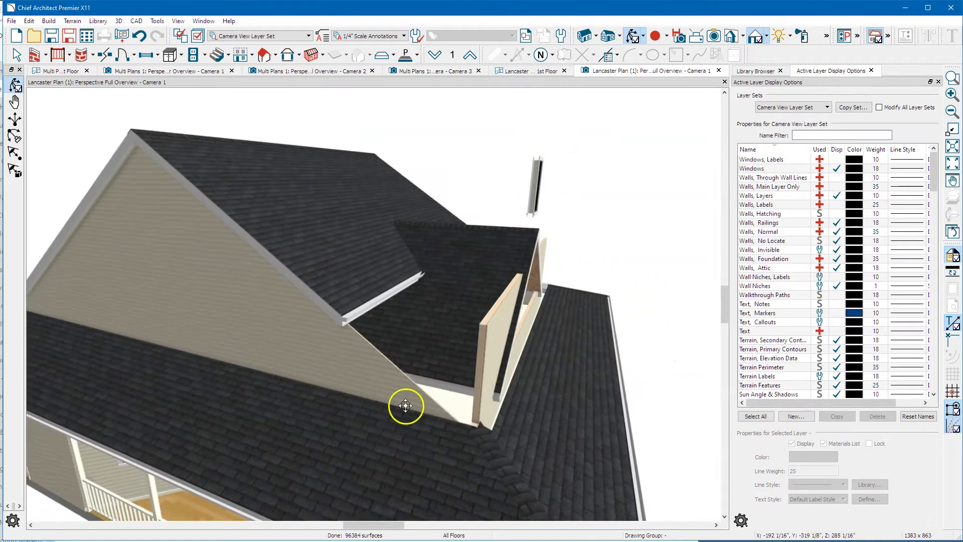
scroll(489, 436, up, 1)
scroll(523, 438, up, 1)
key(space)
click(393, 431)
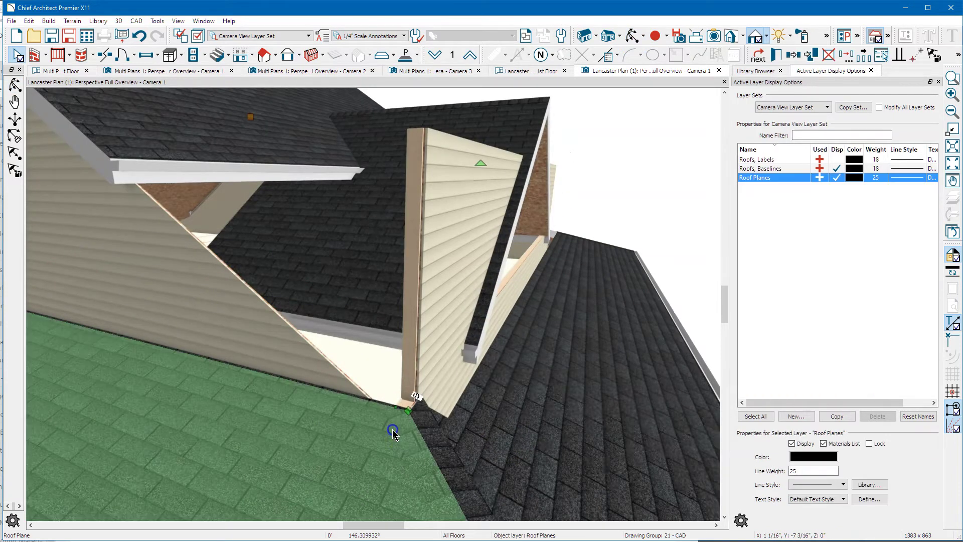
click(469, 425)
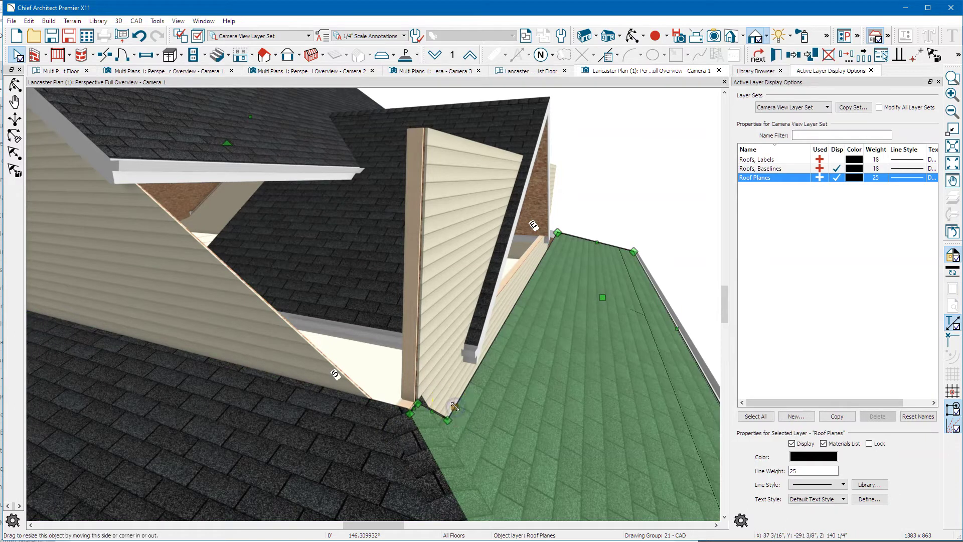
click(450, 486)
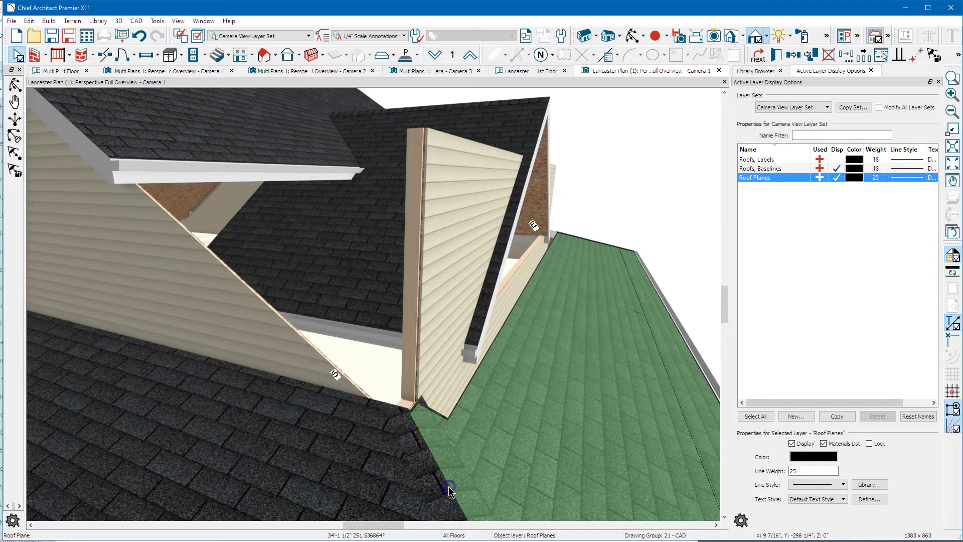
click(449, 487)
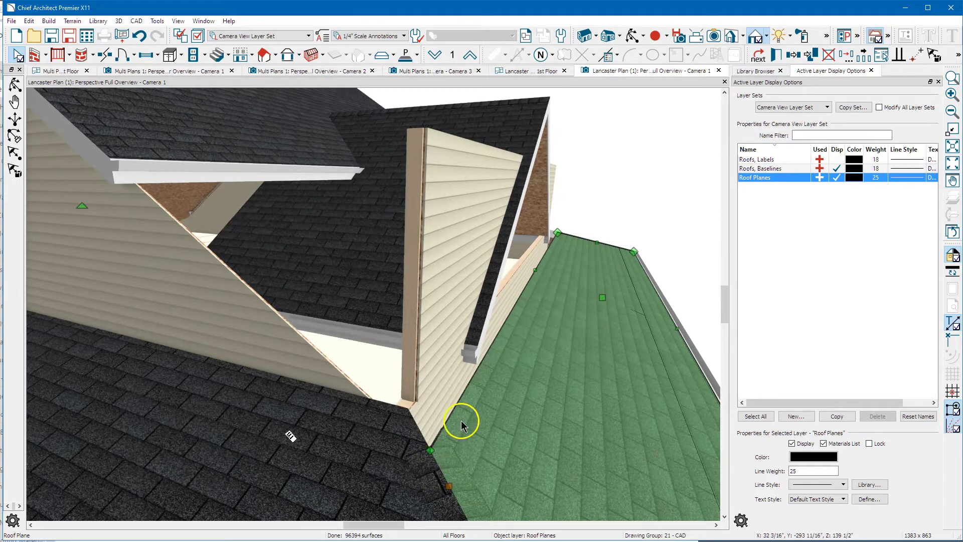
scroll(494, 359, down, 2)
click(337, 379)
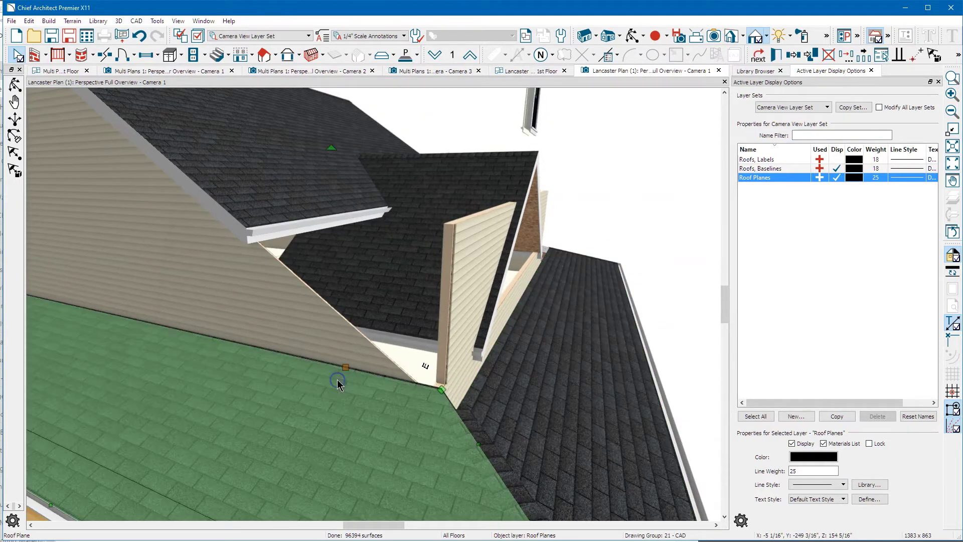
scroll(367, 386, down, 4)
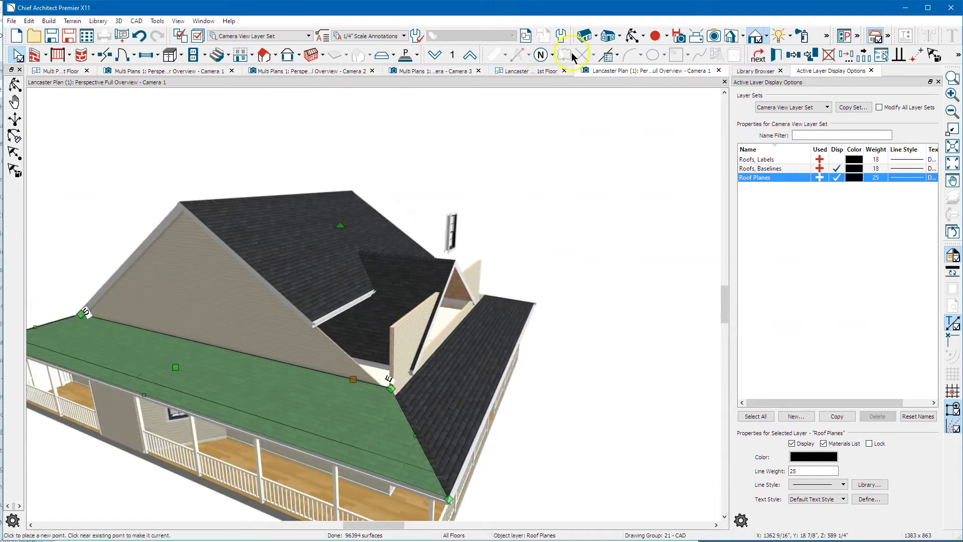
click(632, 36)
drag(624, 276, 411, 387)
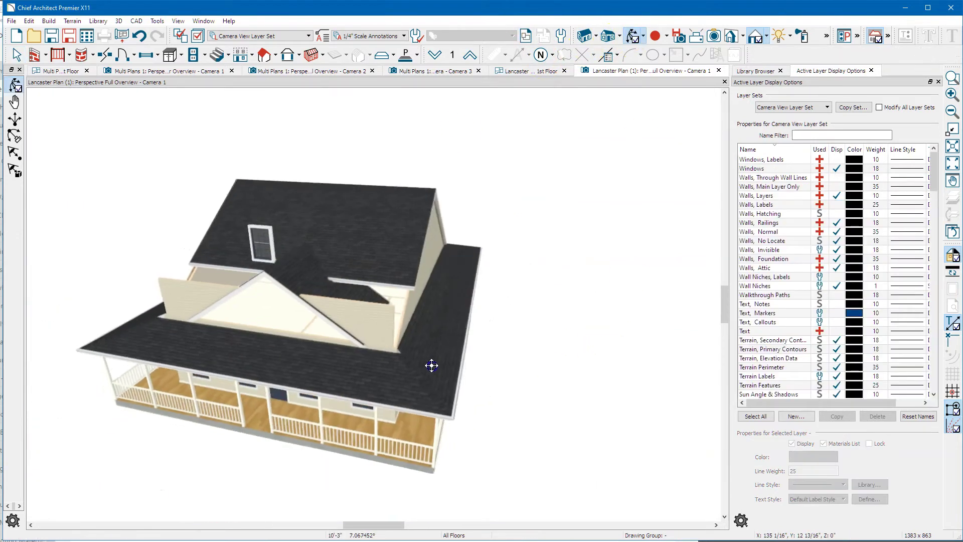
scroll(407, 376, up, 6)
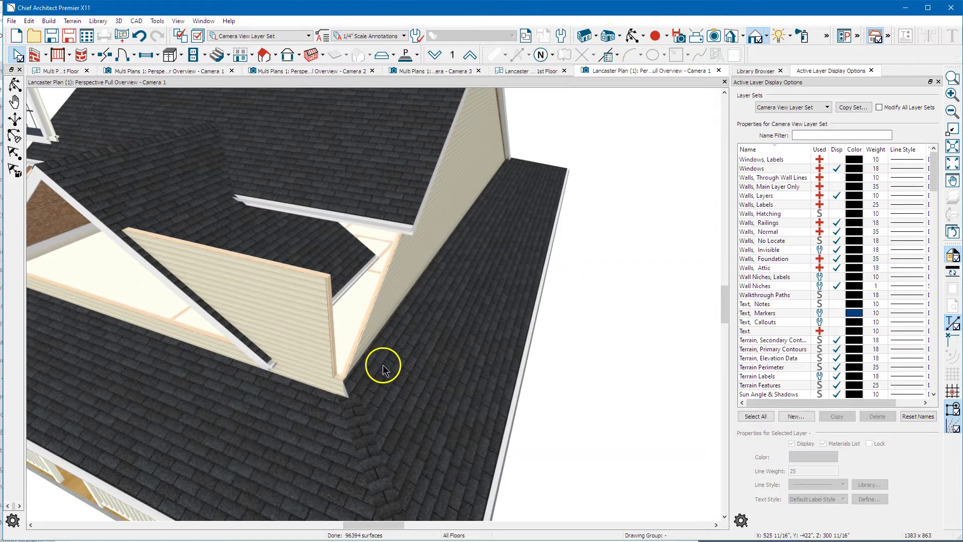
click(383, 364)
click(305, 455)
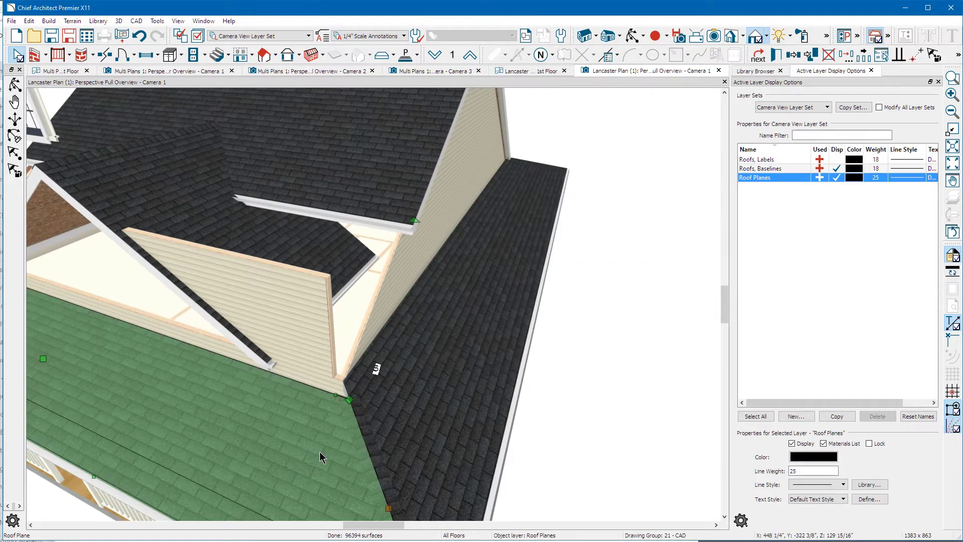
click(374, 368)
scroll(412, 353, down, 1)
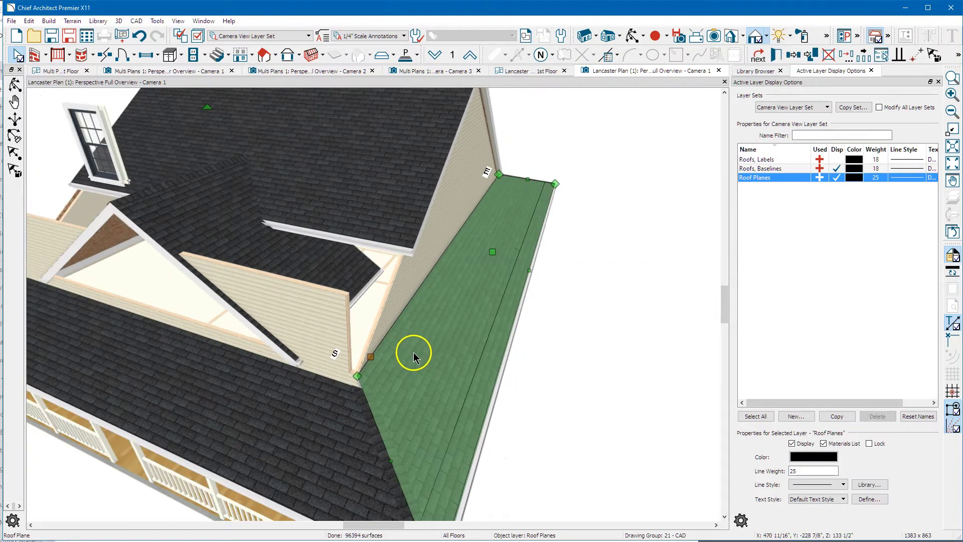
scroll(441, 350, down, 1)
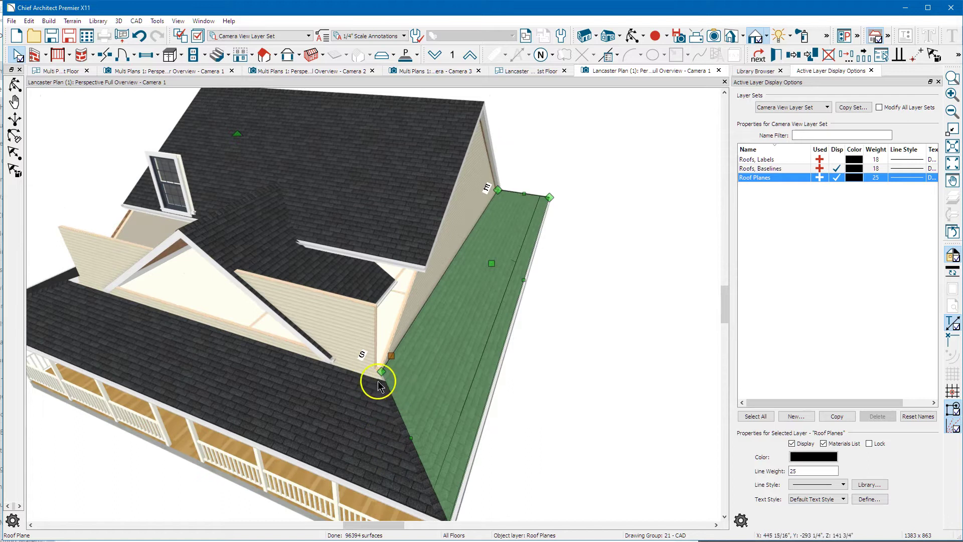
scroll(467, 380, down, 1)
scroll(290, 365, down, 1)
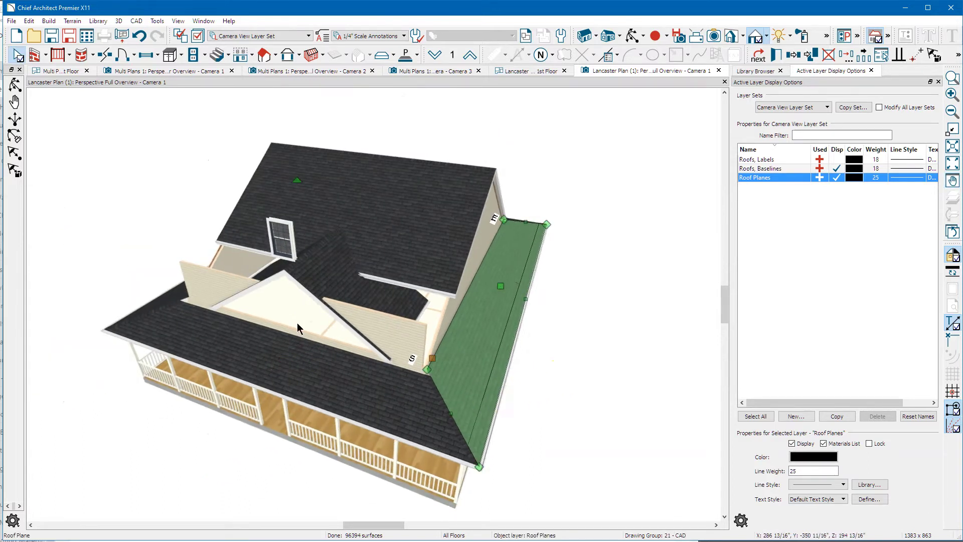
click(634, 38)
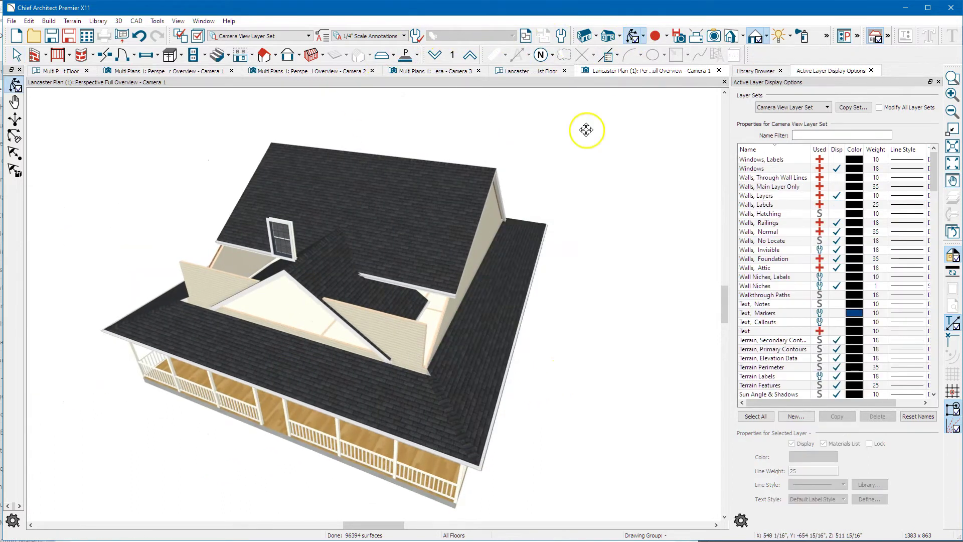
mouse_move(584, 129)
mouse_down()
mouse_move(388, 256)
mouse_move(447, 309)
mouse_move(462, 278)
mouse_move(433, 332)
mouse_up()
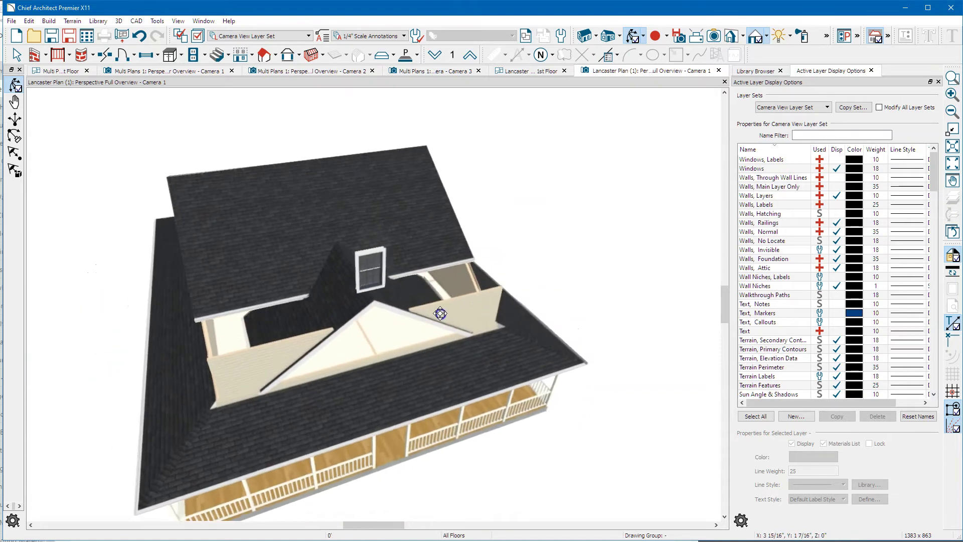
Step: Clear the selection, then select and delete the attic wall beside the dormer gable
click(290, 305)
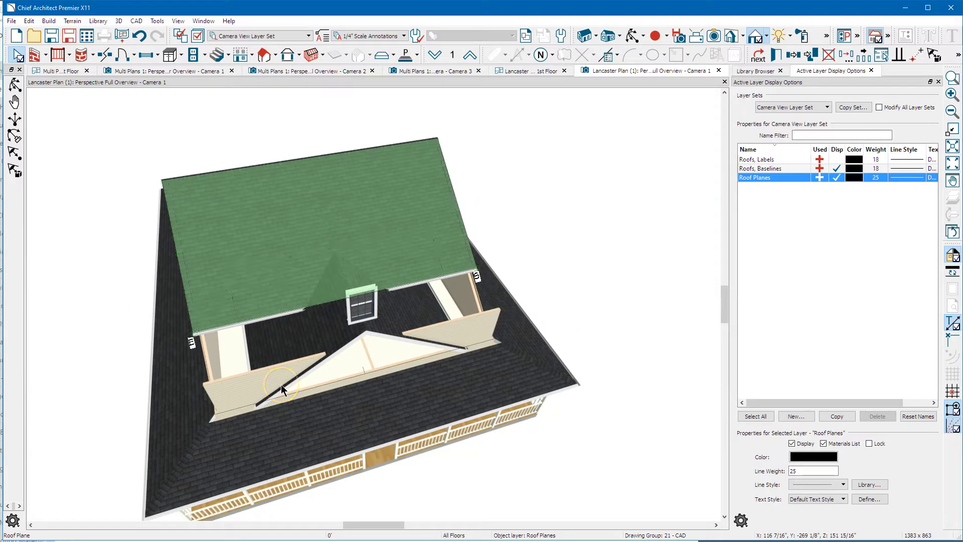
click(314, 407)
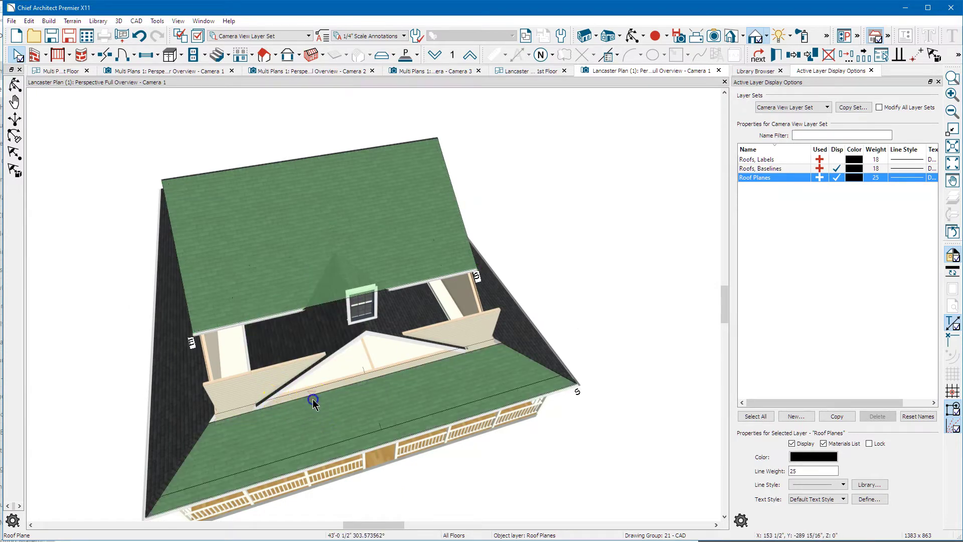
key(ctrl+z)
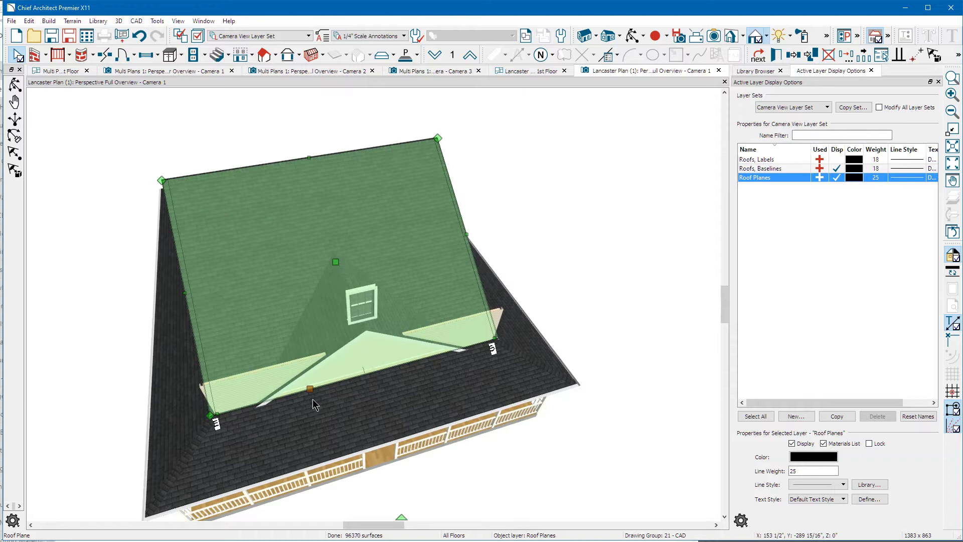
key(Escape)
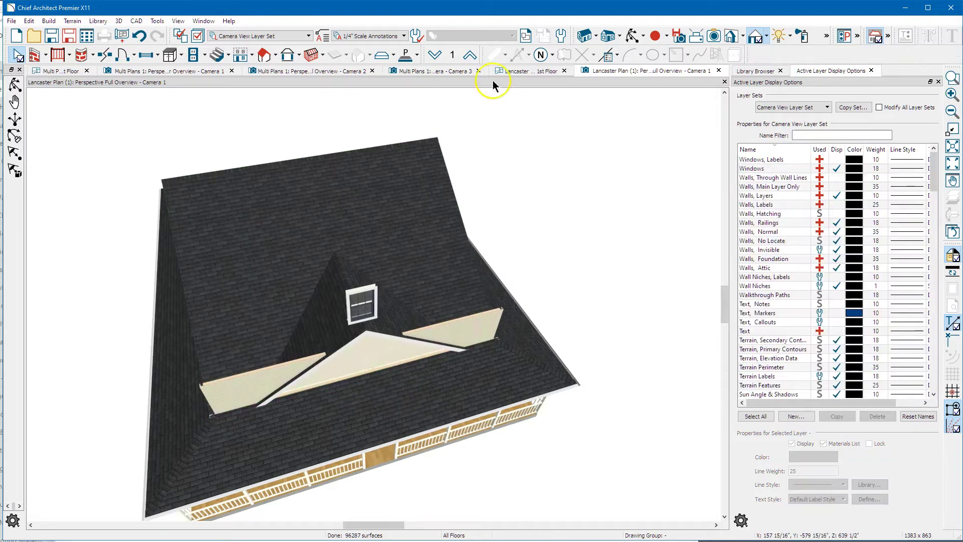
mouse_move(479, 306)
mouse_down()
mouse_move(331, 280)
mouse_move(252, 301)
mouse_move(397, 377)
mouse_up()
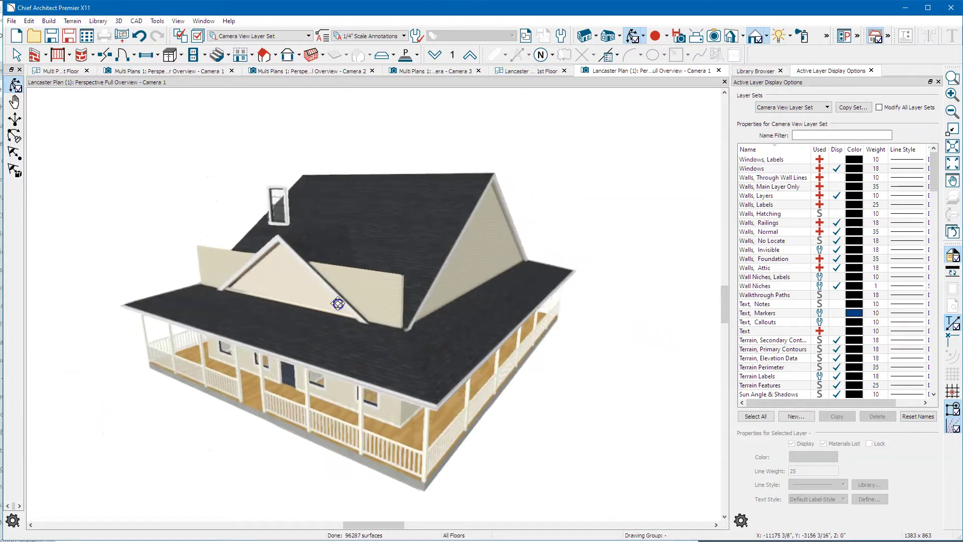
key(space)
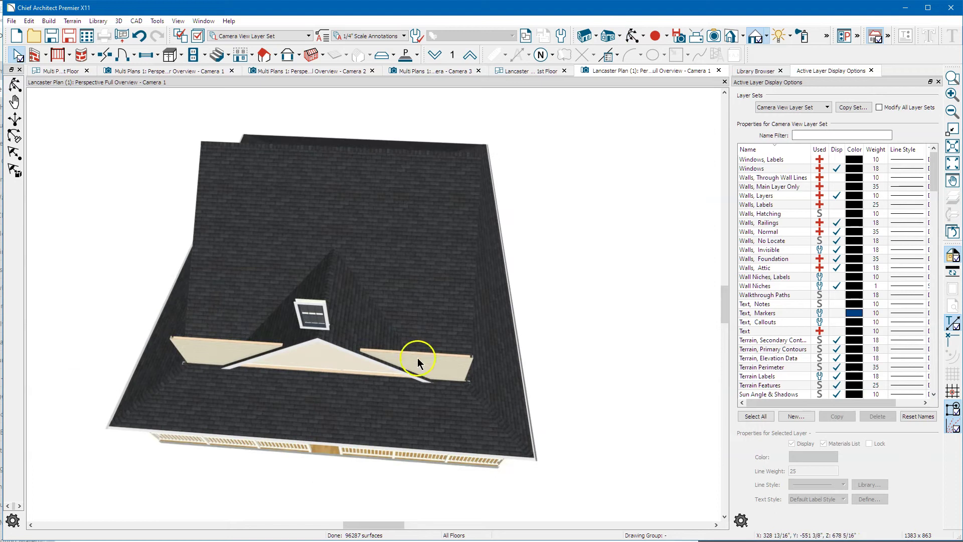
click(417, 358)
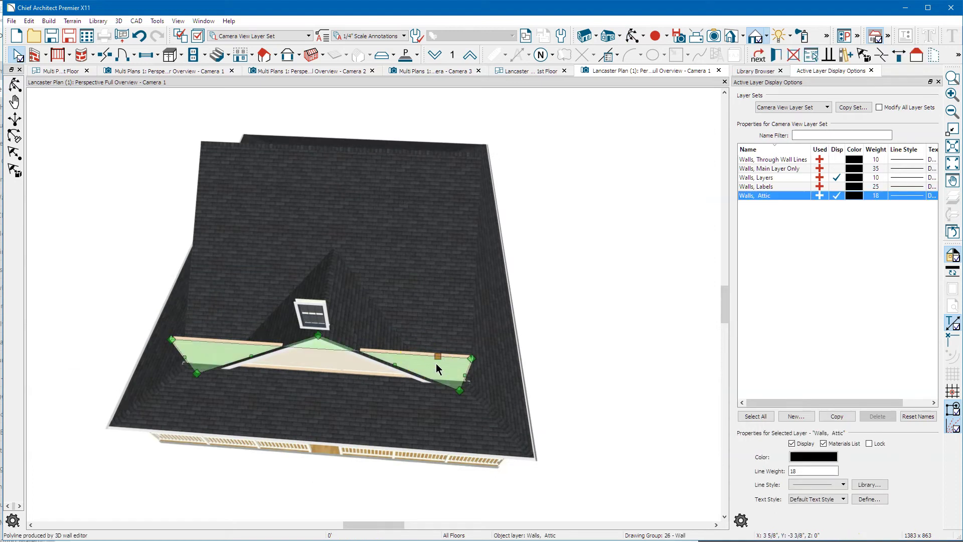
key(Delete)
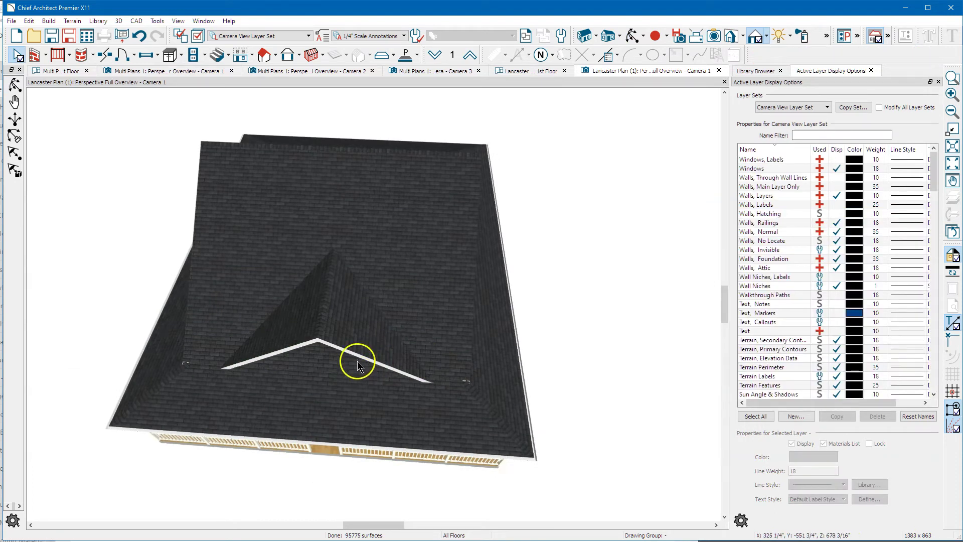
Step: Orbit above the roof and select the main roof plane's edge handle at the dormer corner
click(630, 35)
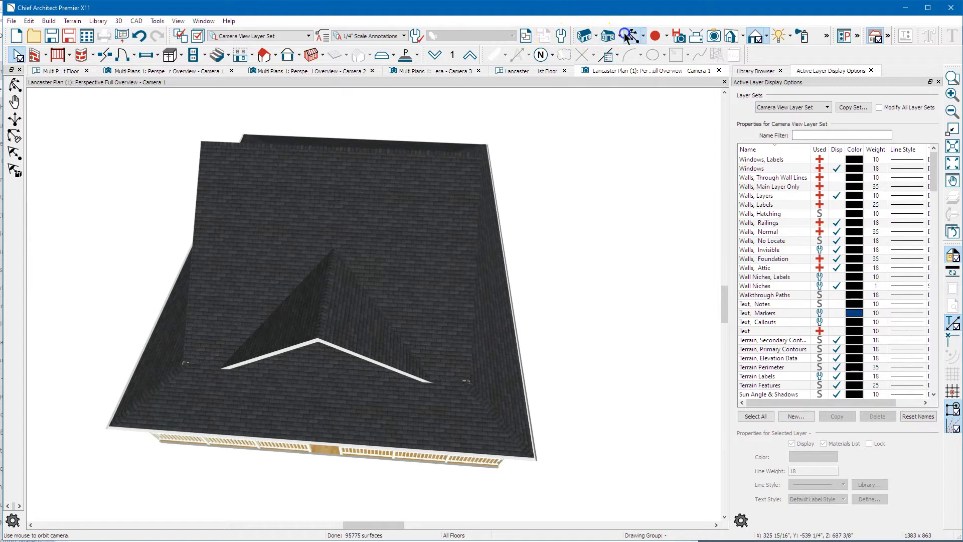
mouse_move(455, 324)
mouse_down()
mouse_move(359, 257)
mouse_move(550, 301)
mouse_up()
scroll(260, 335, up, 3)
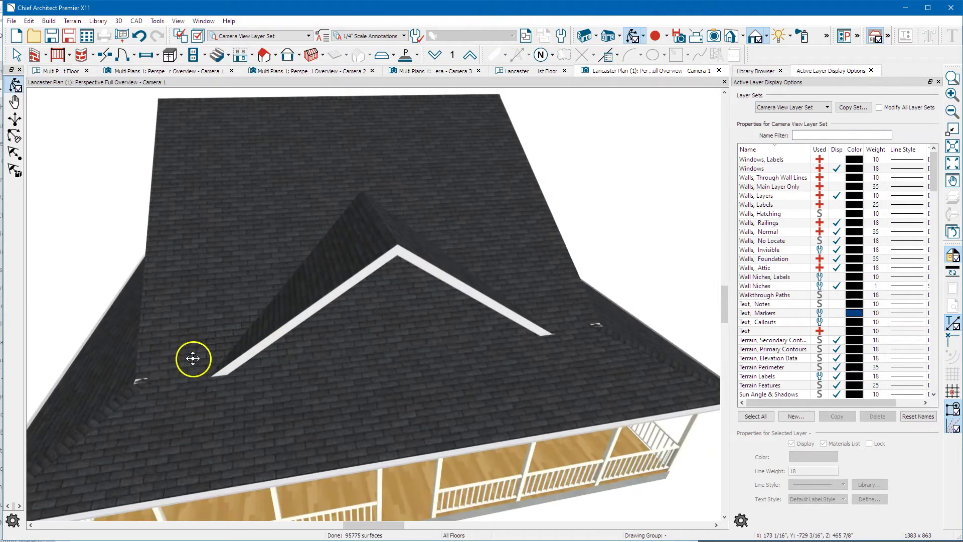
click(156, 368)
scroll(156, 368, up, 2)
scroll(154, 375, up, 2)
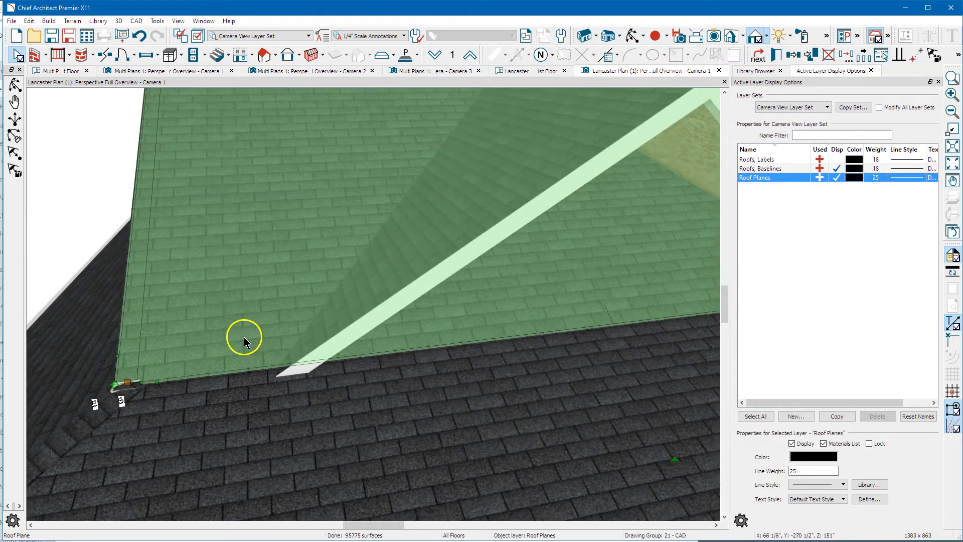
click(278, 370)
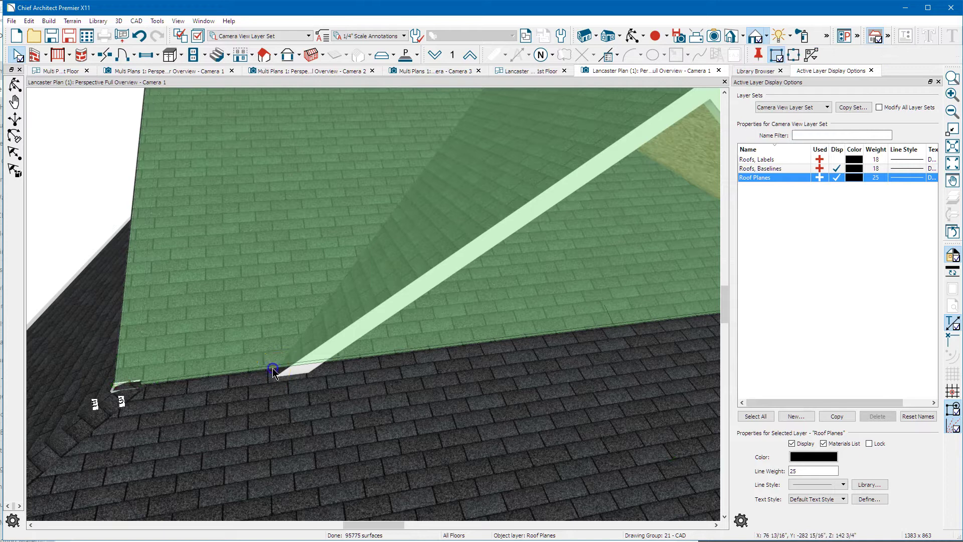
click(270, 367)
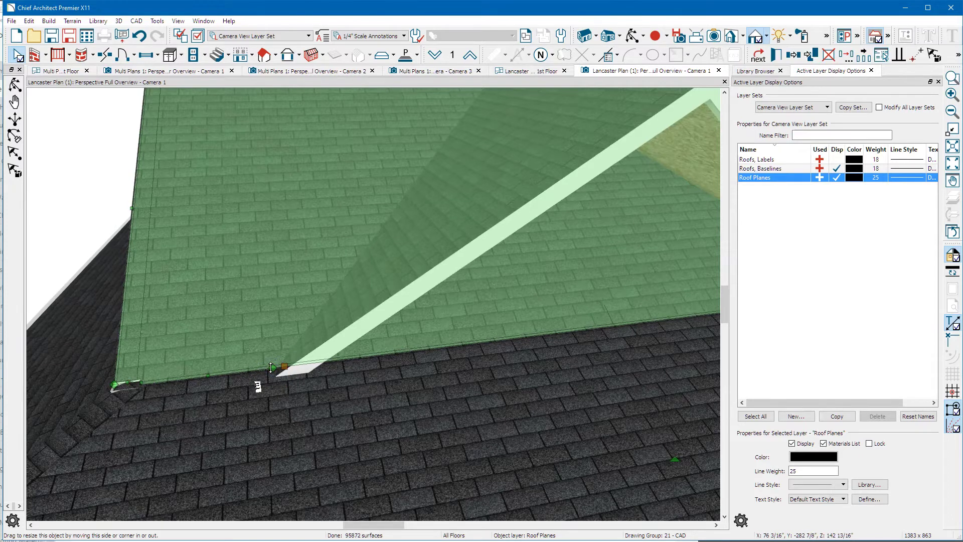
scroll(236, 384, down, 3)
scroll(237, 383, down, 2)
scroll(241, 377, up, 4)
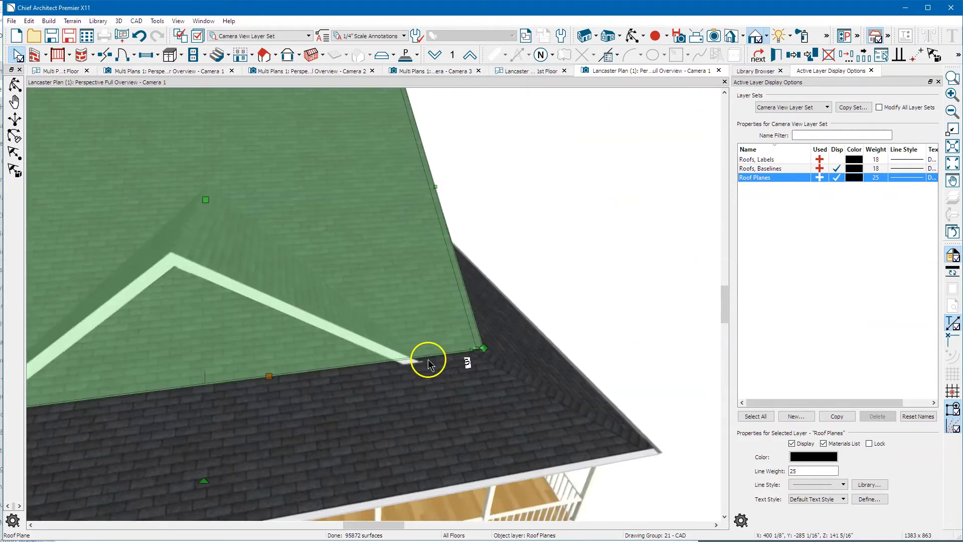
scroll(430, 361, up, 3)
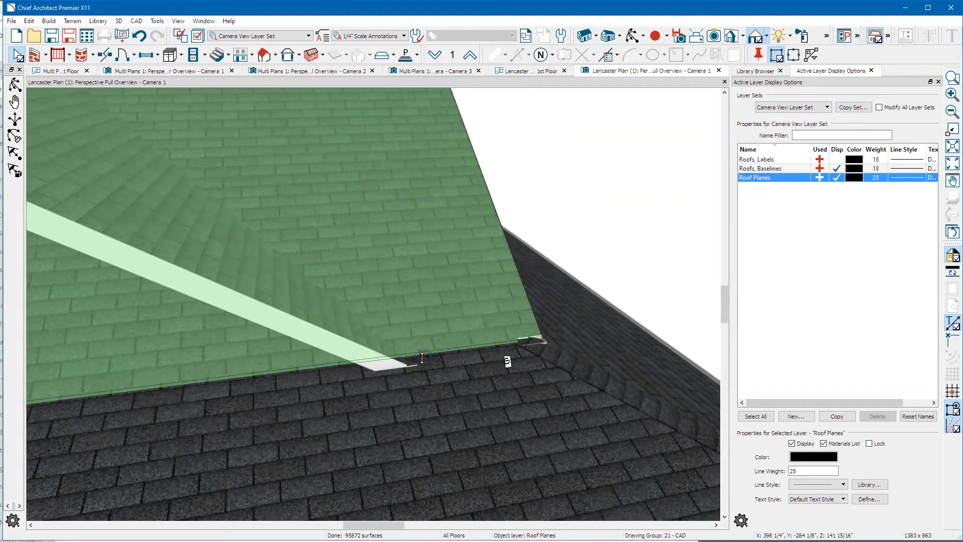
scroll(474, 354, down, 2)
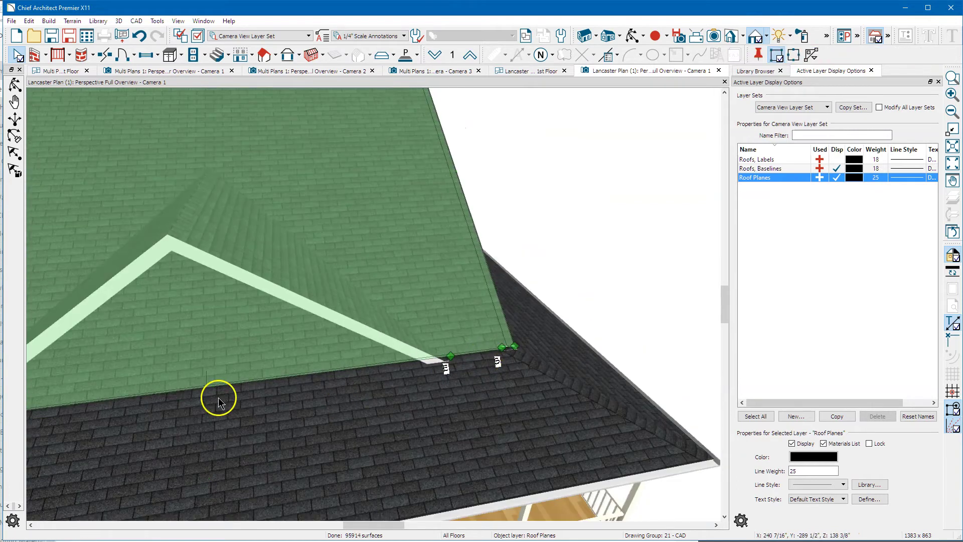
click(461, 433)
scroll(477, 439, down, 3)
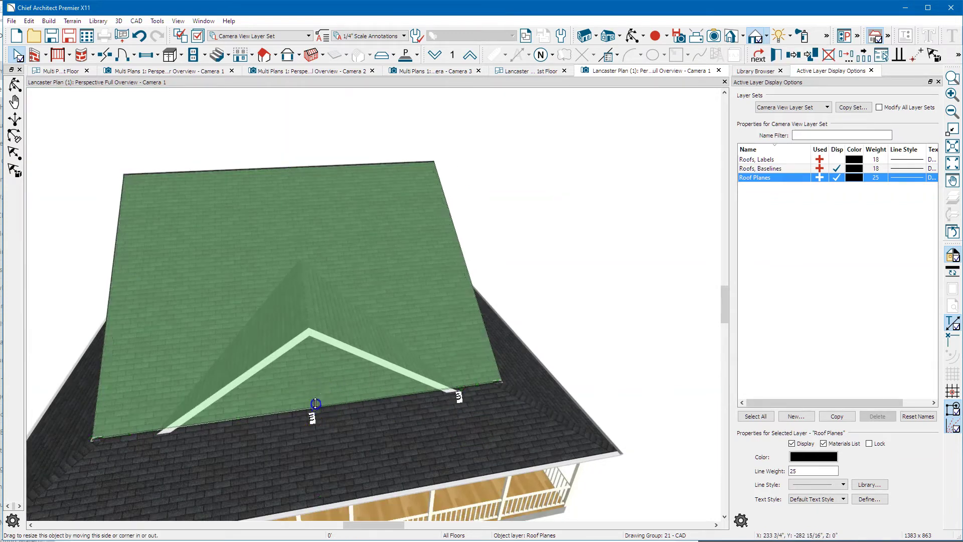
Step: Pull the main roof edge up to the ridge and narrow the left dormer roof plane
drag(314, 410, 293, 198)
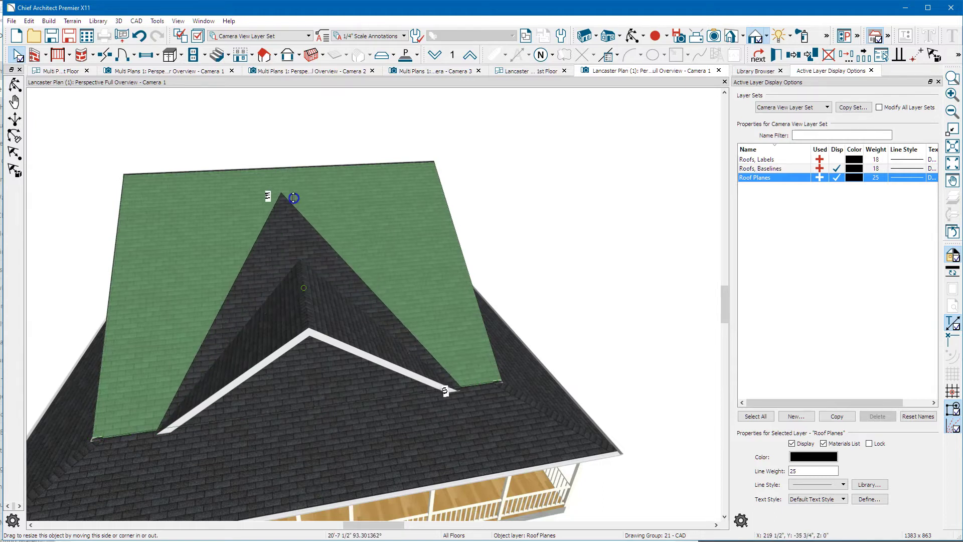
click(146, 388)
click(269, 312)
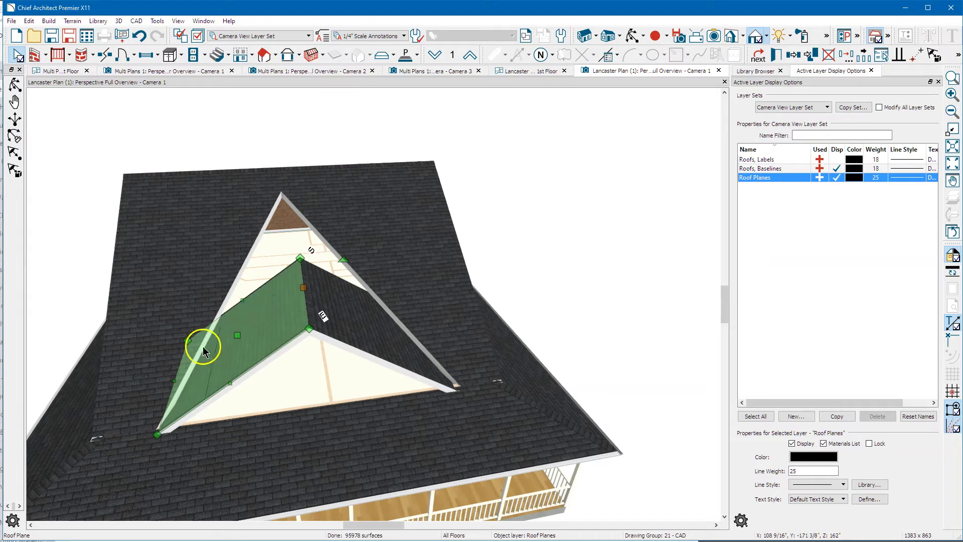
drag(187, 348, 160, 432)
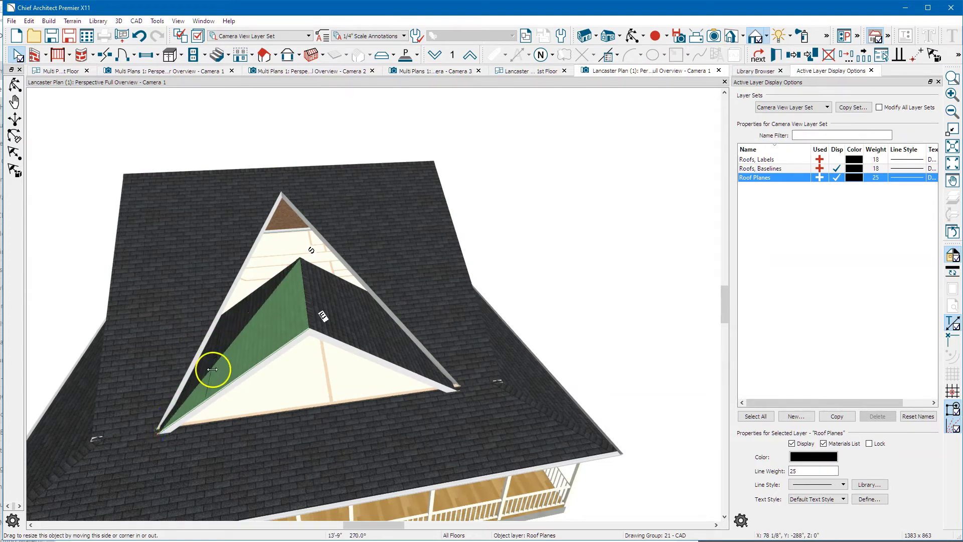
drag(213, 369, 246, 335)
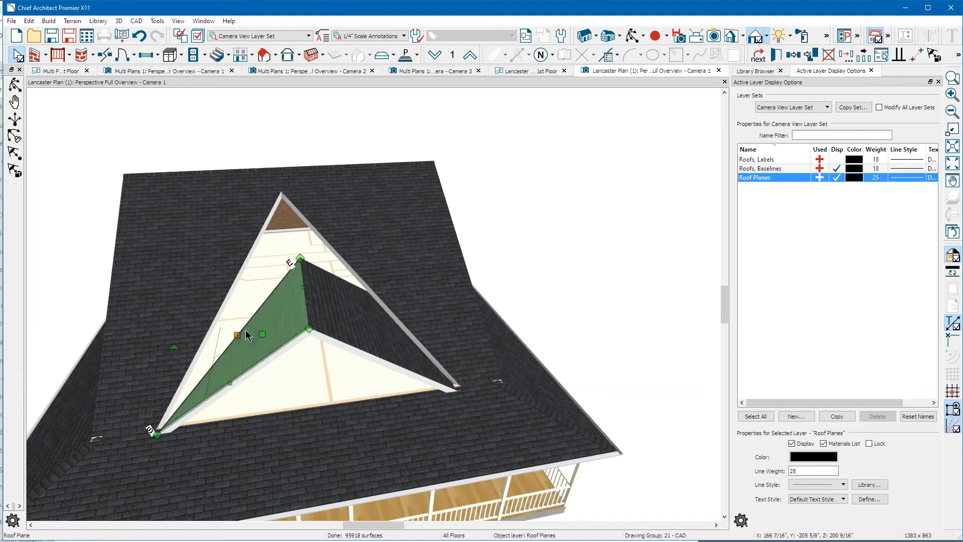
click(220, 315)
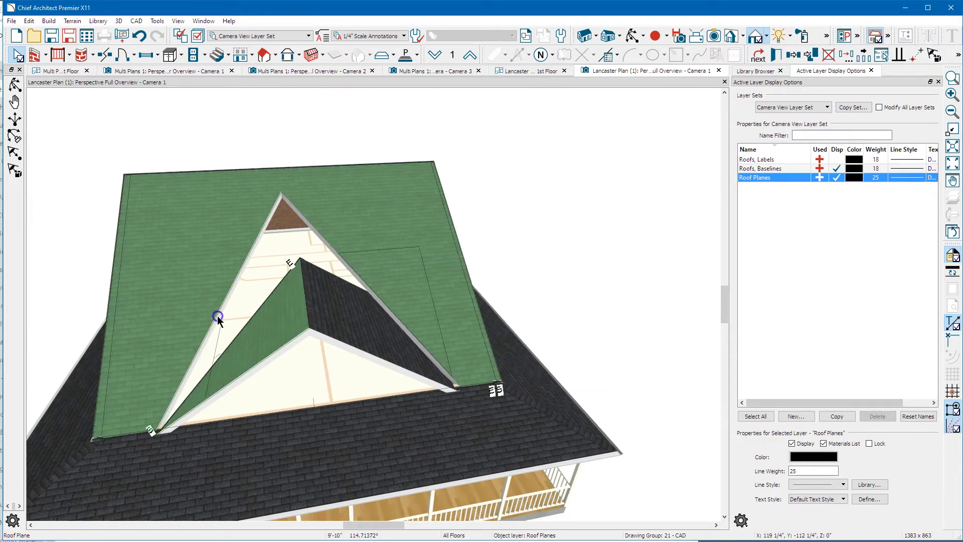
Step: Narrow the right dormer roof plane inward and check its fit against the main roof
click(160, 349)
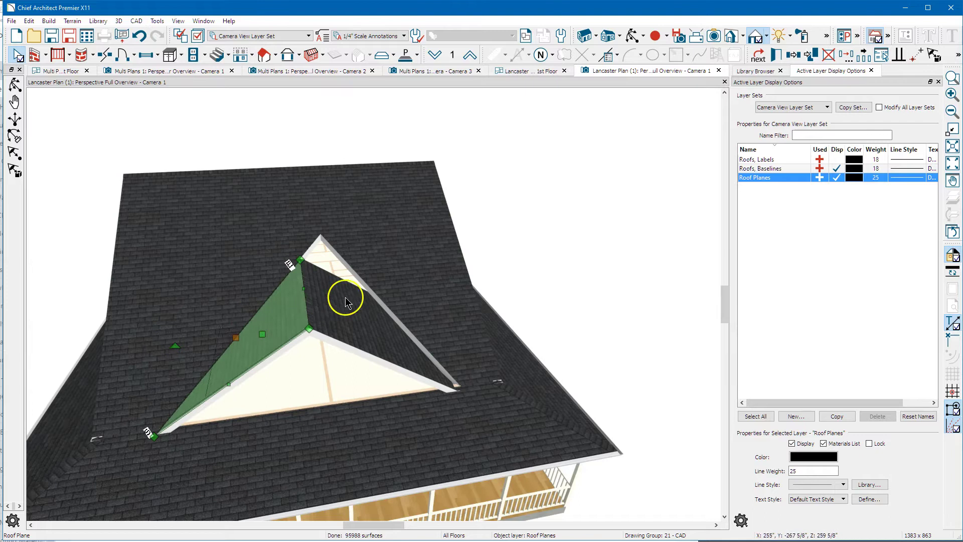
scroll(422, 280, up, 2)
click(348, 326)
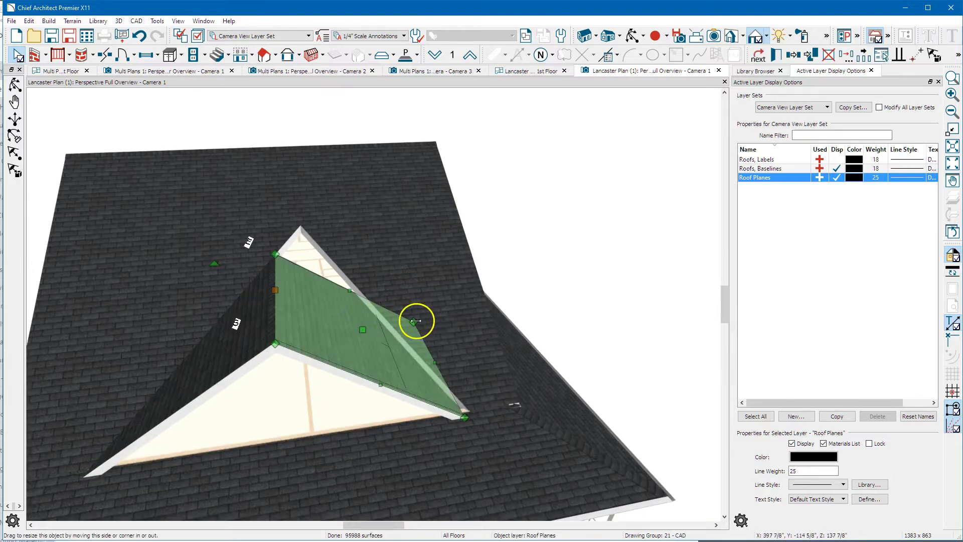
drag(415, 322, 464, 413)
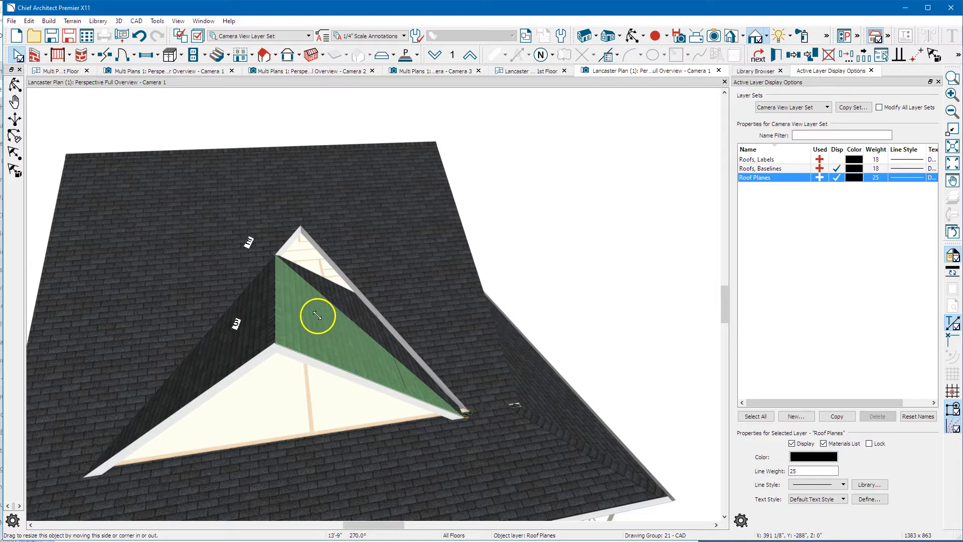
drag(316, 316, 338, 308)
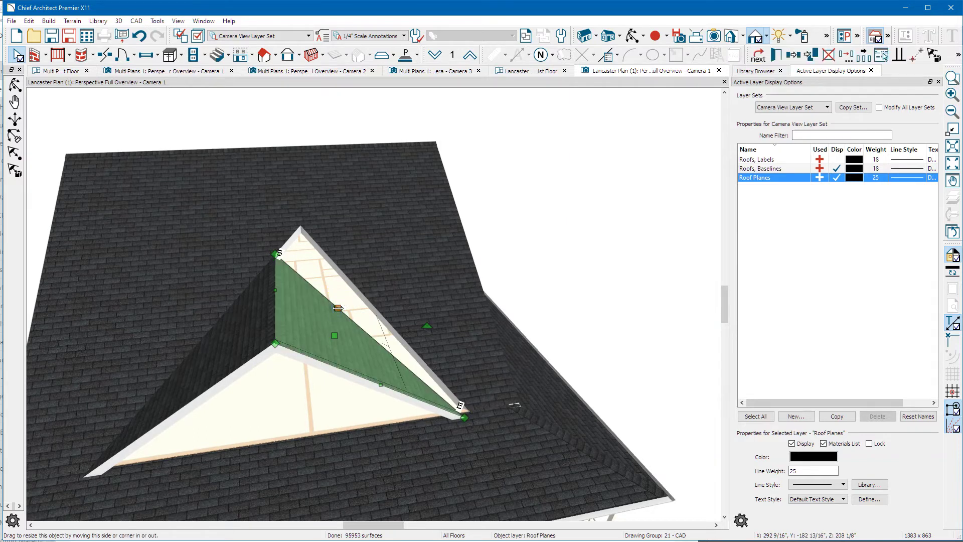
click(361, 289)
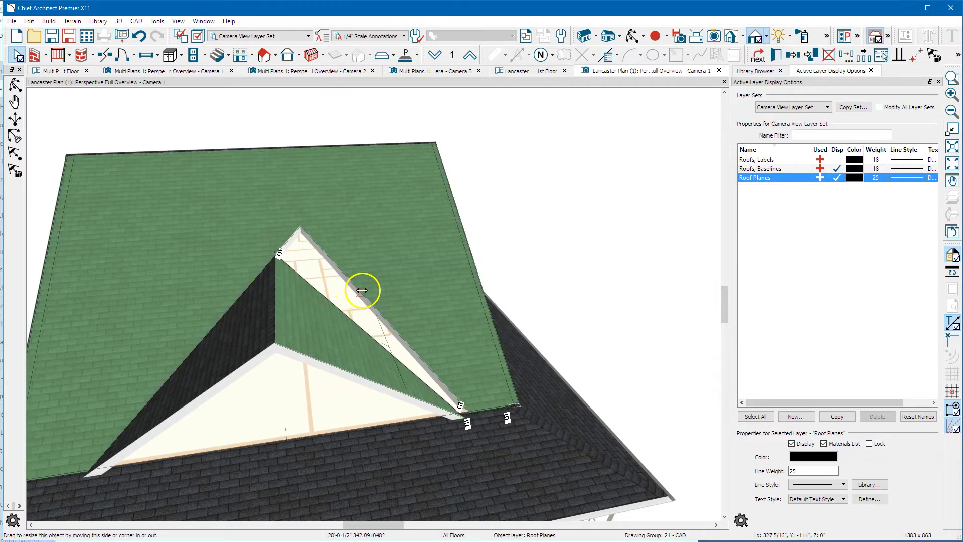
click(255, 272)
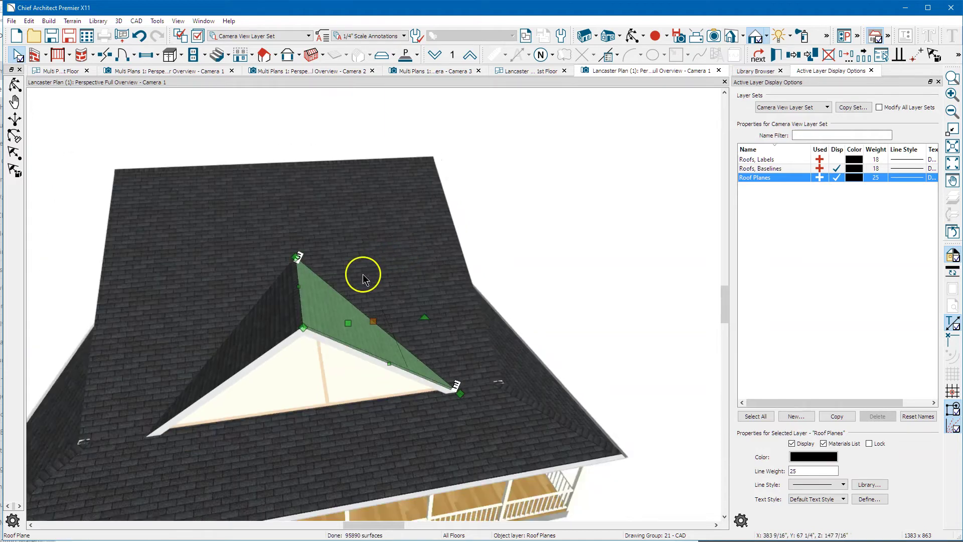
Step: Snap the porch roof's upper edge down onto the wall, then orbit to review
click(267, 460)
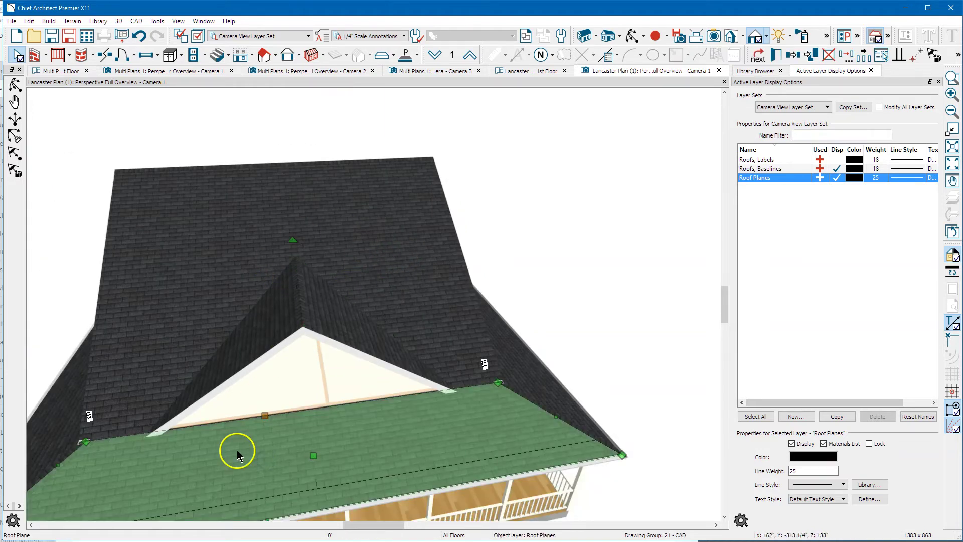
click(174, 454)
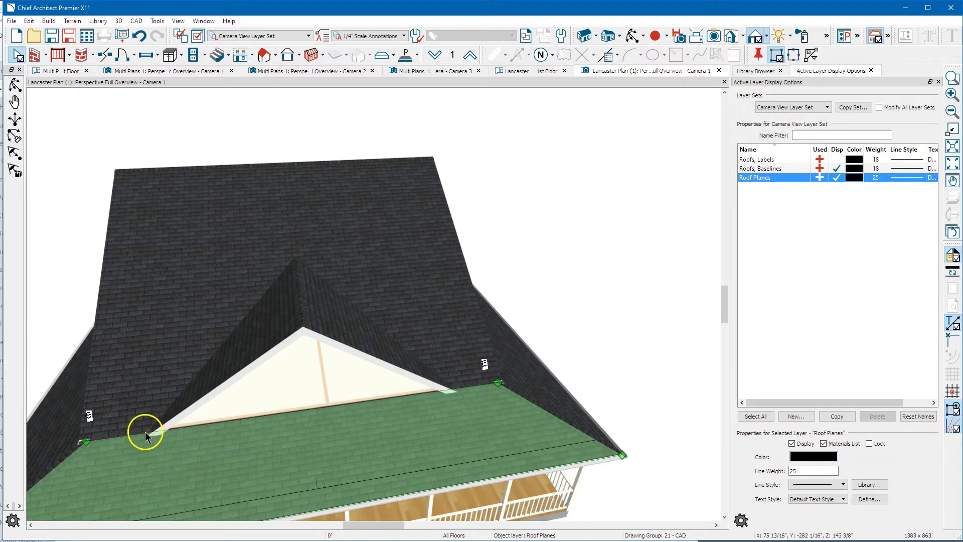
click(451, 392)
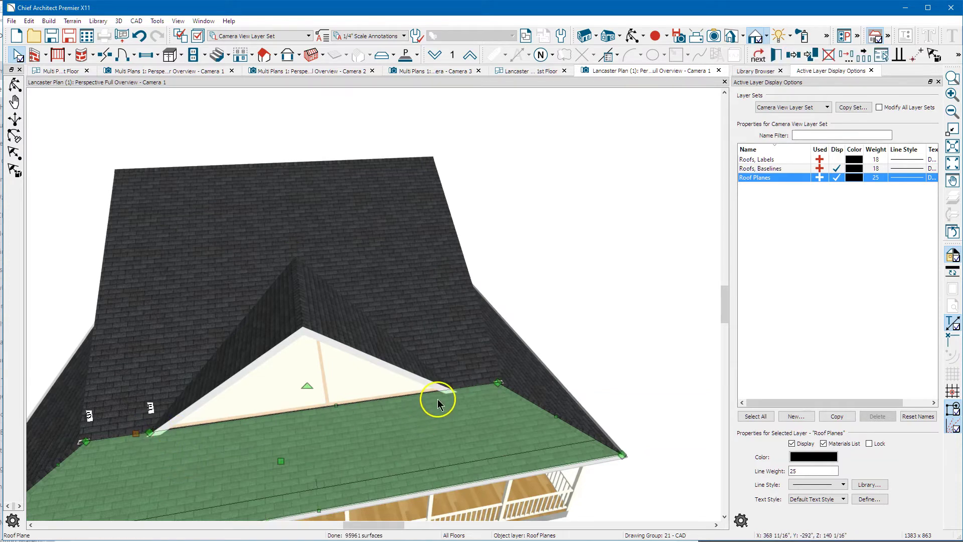
click(343, 441)
drag(455, 389, 426, 407)
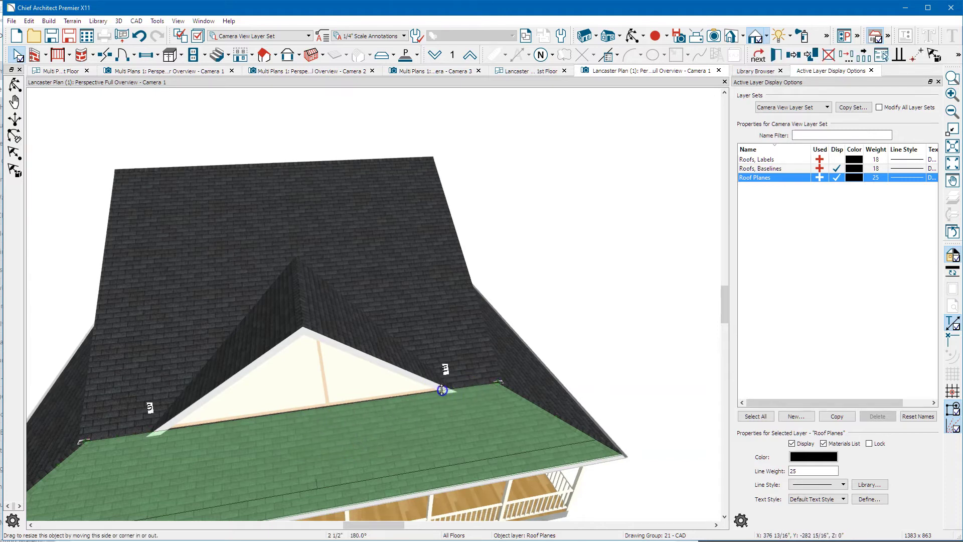
drag(221, 495, 221, 495)
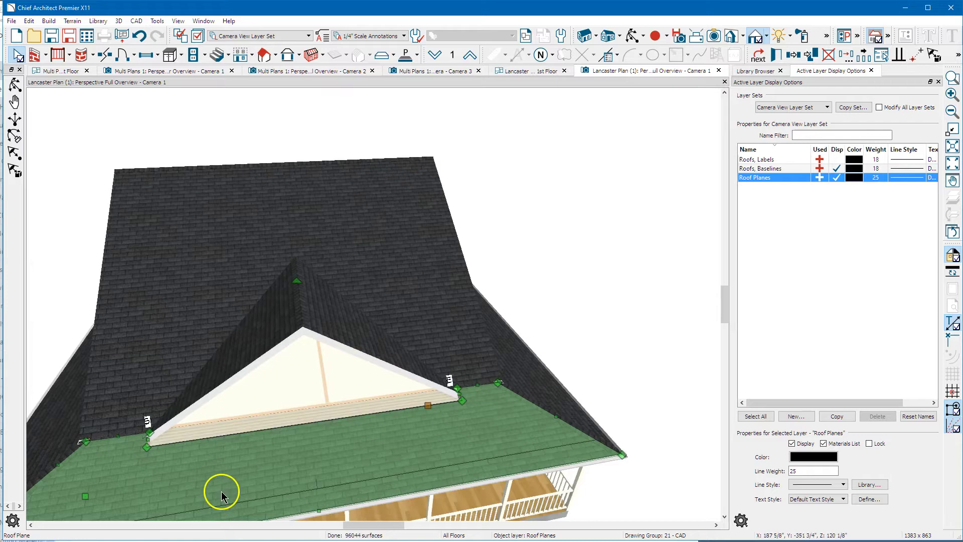
click(317, 407)
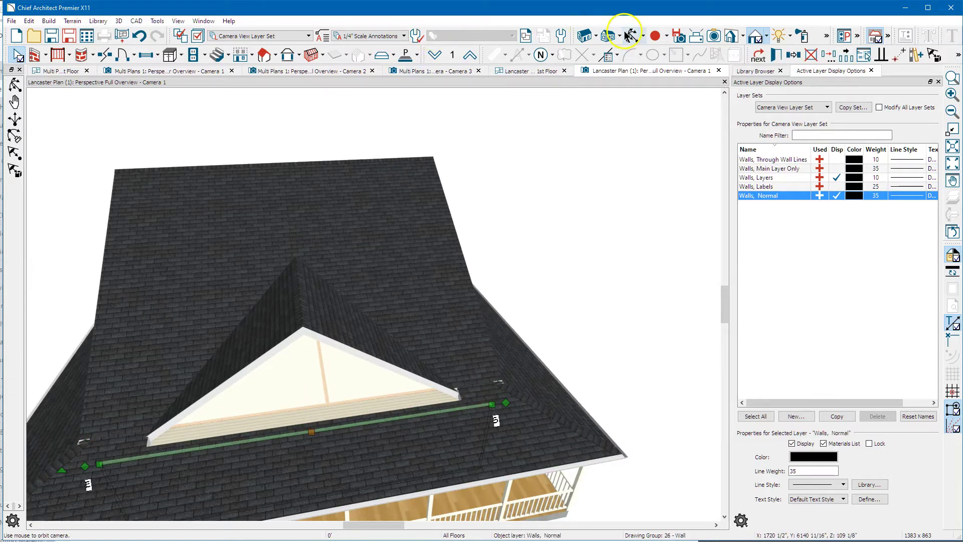
click(632, 36)
mouse_move(422, 324)
mouse_down()
mouse_move(317, 256)
mouse_move(411, 274)
mouse_up()
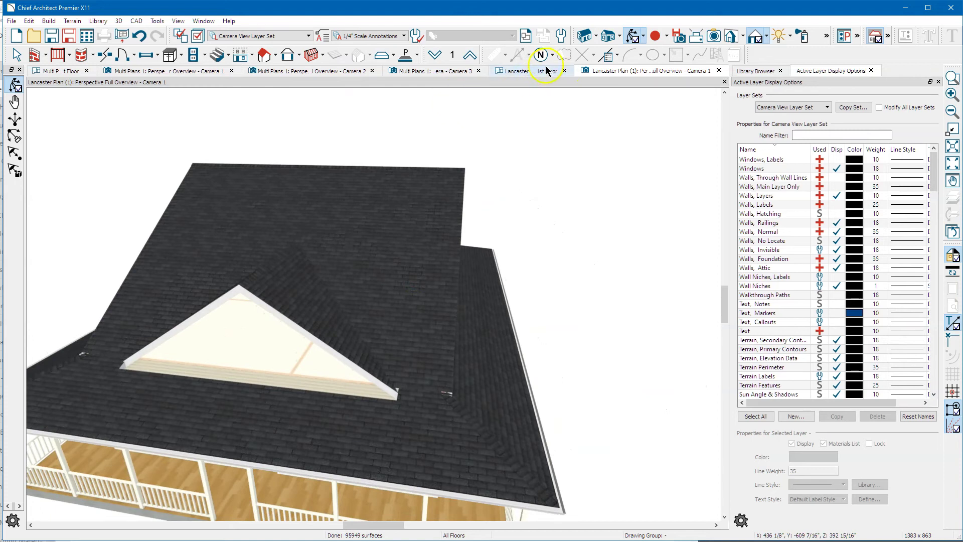
Step: Go up to the attic floor and draw a 34'-5" attic wall between the side wall ends
click(519, 71)
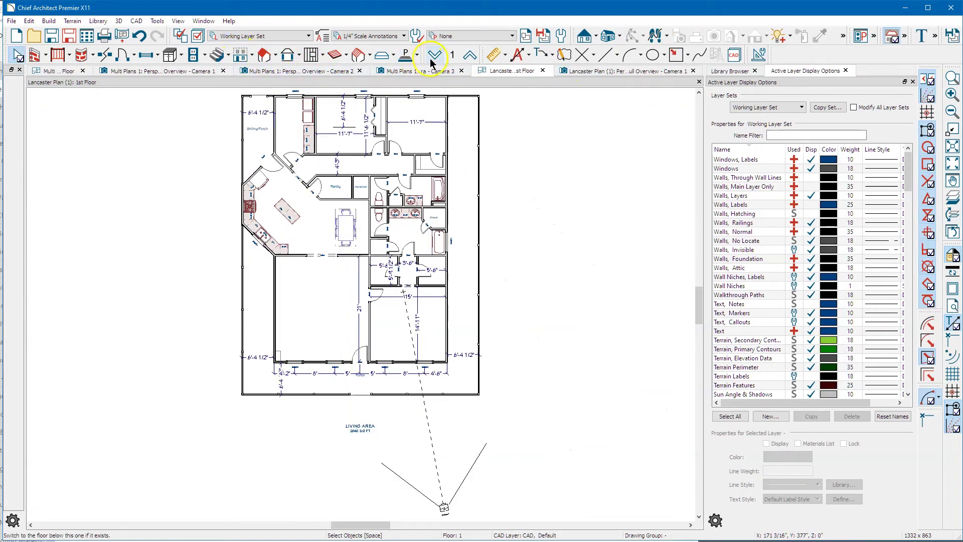
click(469, 56)
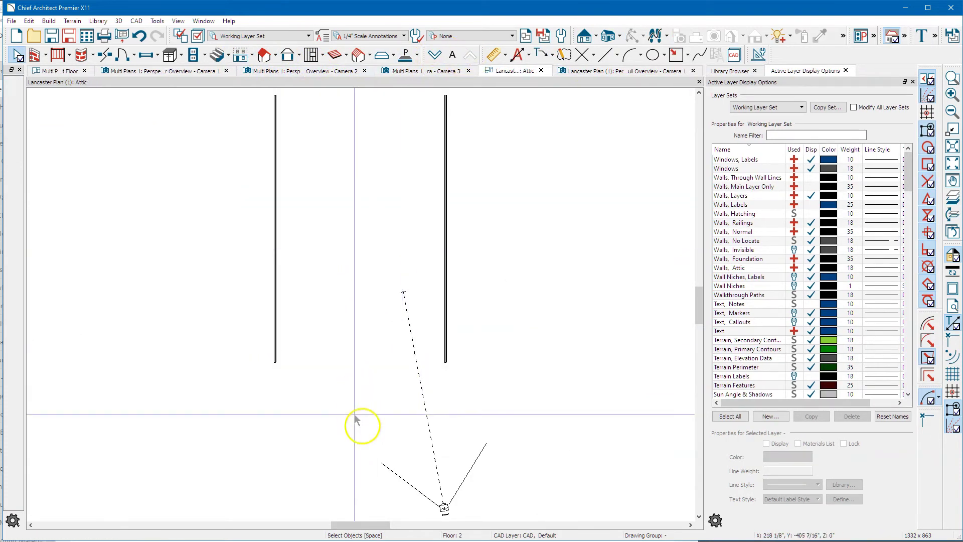
scroll(354, 421, up, 2)
scroll(350, 406, up, 2)
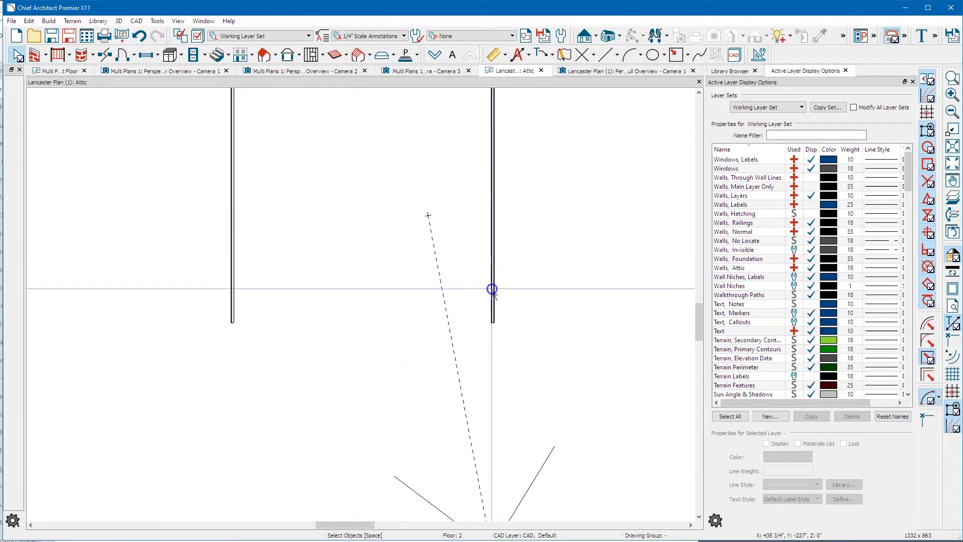
click(493, 294)
drag(493, 324, 231, 324)
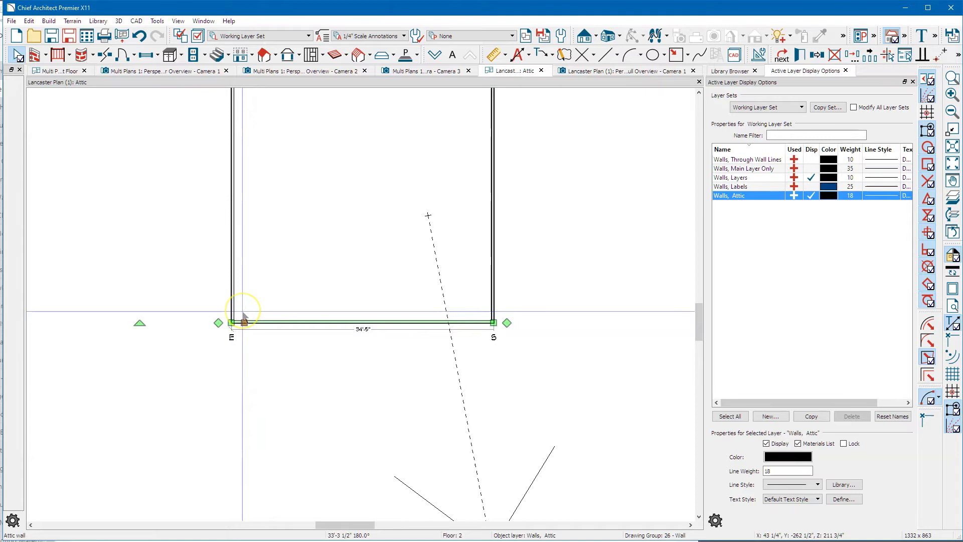
Step: Open the front attic wall's context menu, then go back down to the first-floor plan
key(Escape)
scroll(243, 319, down, 3)
scroll(239, 329, up, 3)
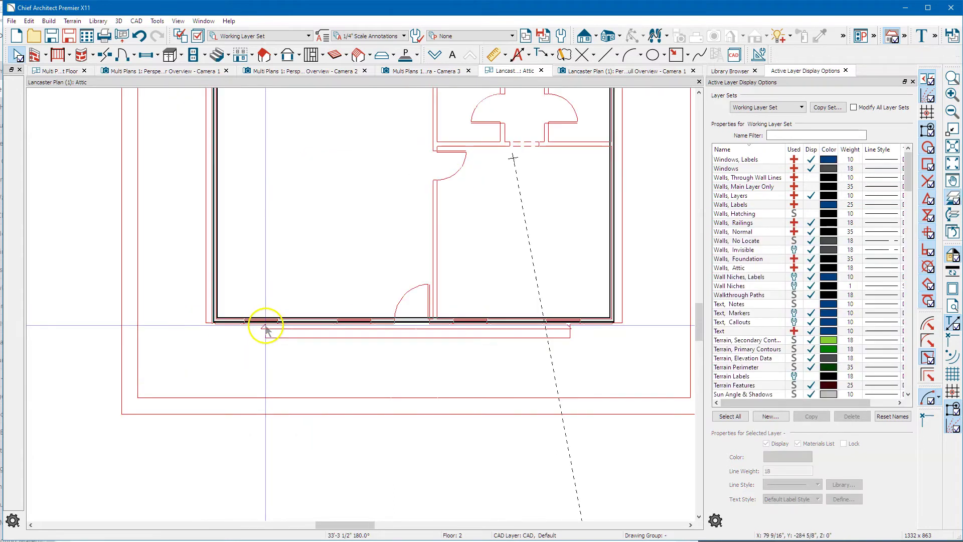
scroll(239, 329, up, 2)
click(226, 314)
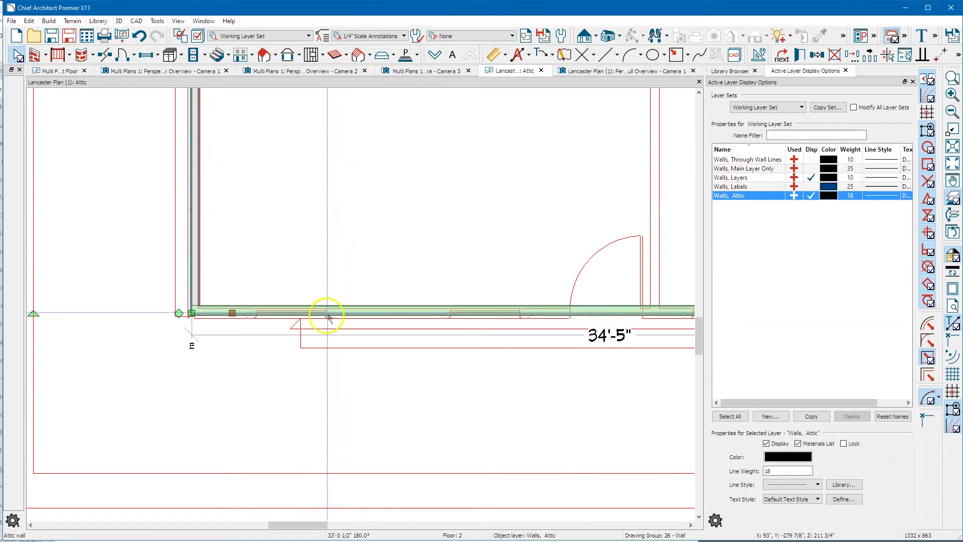
right_click(344, 310)
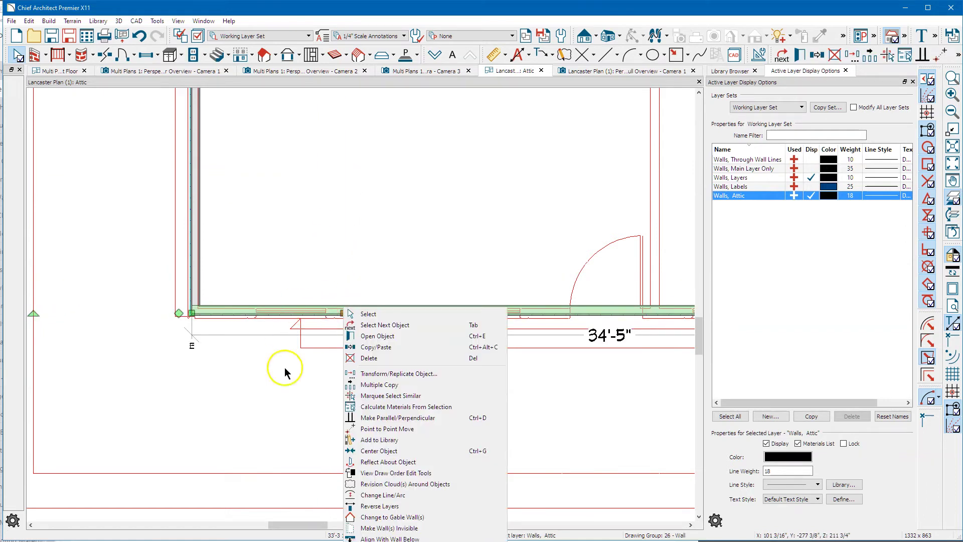
click(406, 527)
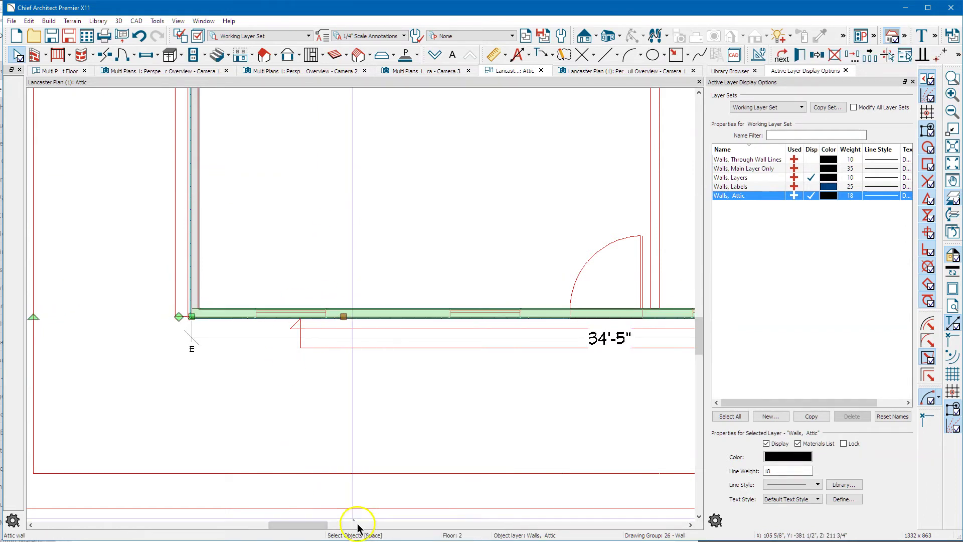
scroll(151, 324, down, 3)
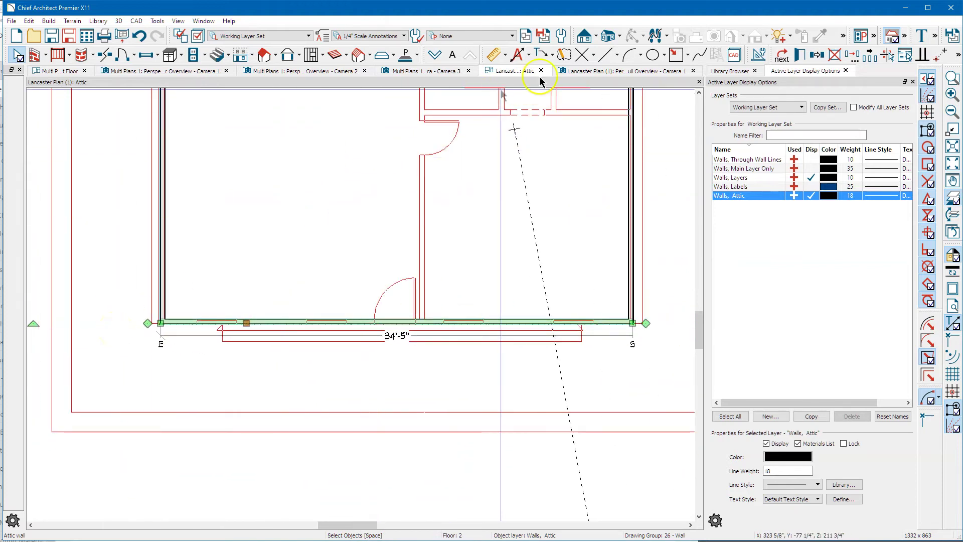
click(435, 54)
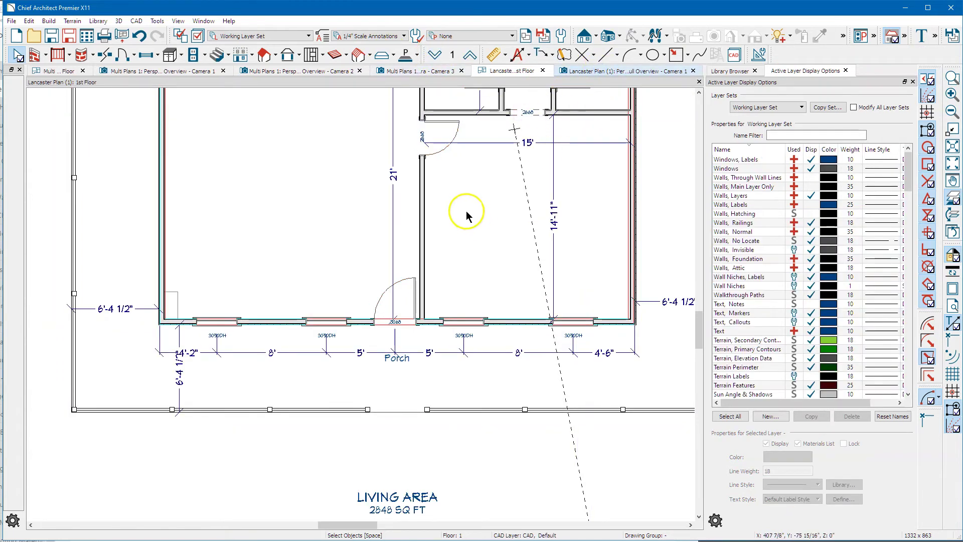
Step: Orbit the 3D overview to inspect the house's side, then return to the floor plan
key(ctrl+Tab)
mouse_move(351, 350)
mouse_down()
mouse_move(367, 293)
mouse_move(612, 324)
mouse_move(618, 294)
mouse_move(427, 286)
mouse_move(385, 271)
mouse_move(501, 166)
mouse_up()
click(538, 71)
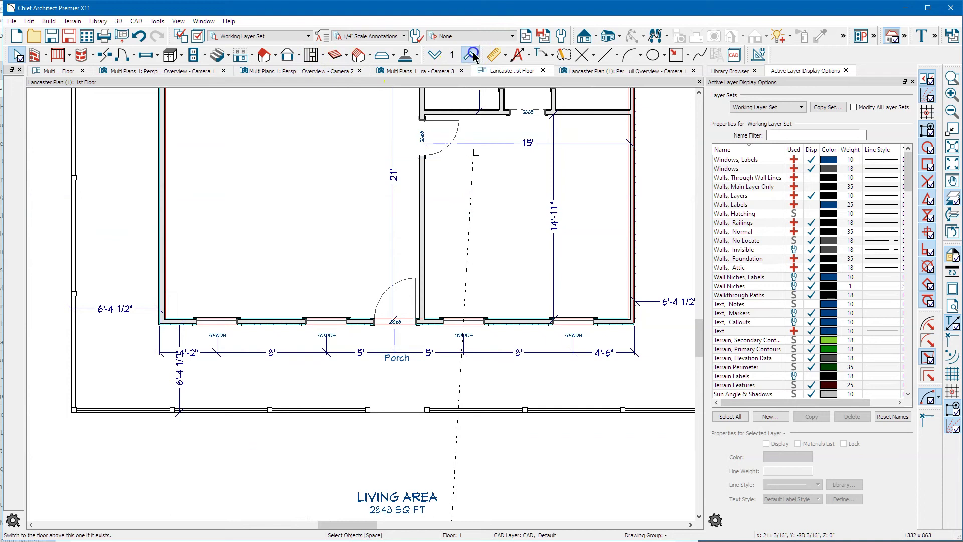
Step: Flip between attic and first floor, ending on the first floor with layers sorted by name
click(458, 55)
click(436, 55)
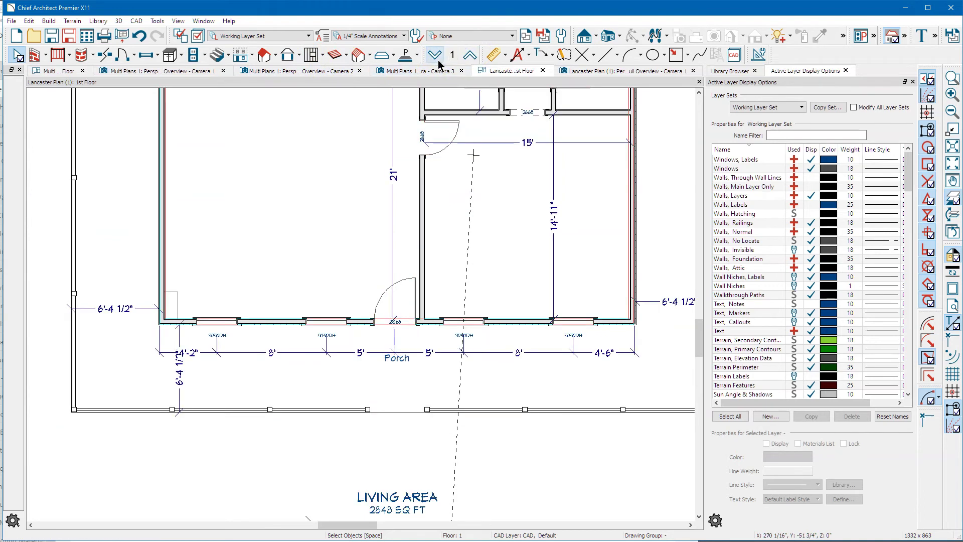
click(470, 55)
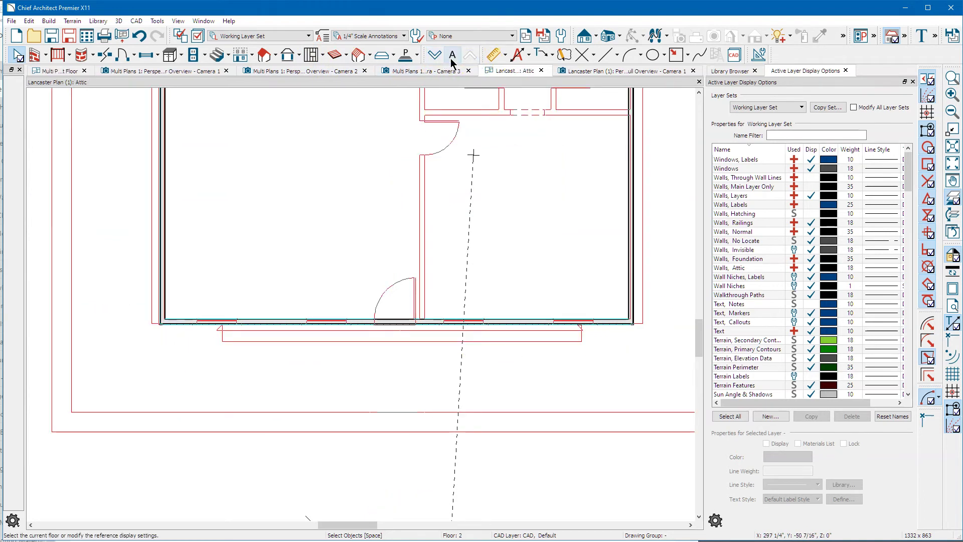
click(437, 55)
scroll(416, 292, down, 3)
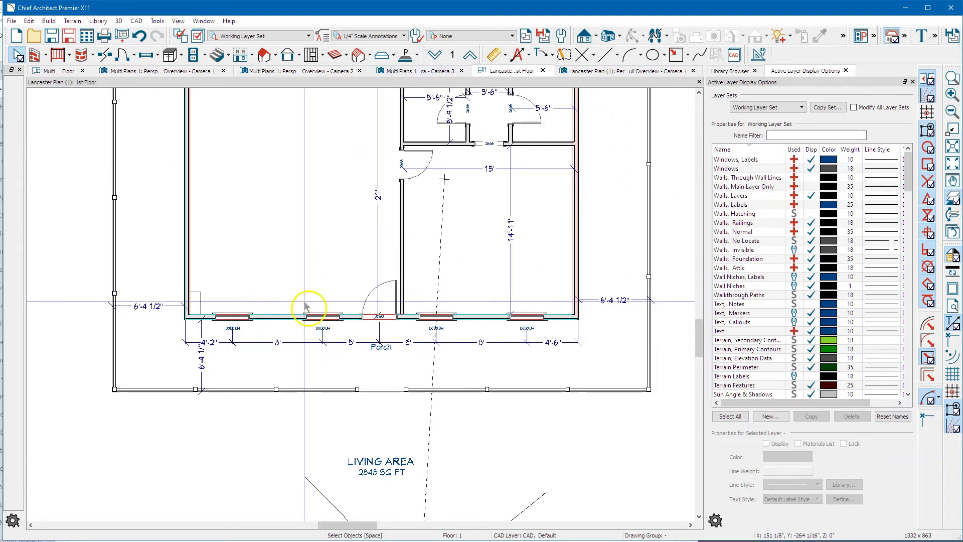
scroll(416, 292, down, 2)
scroll(308, 236, up, 3)
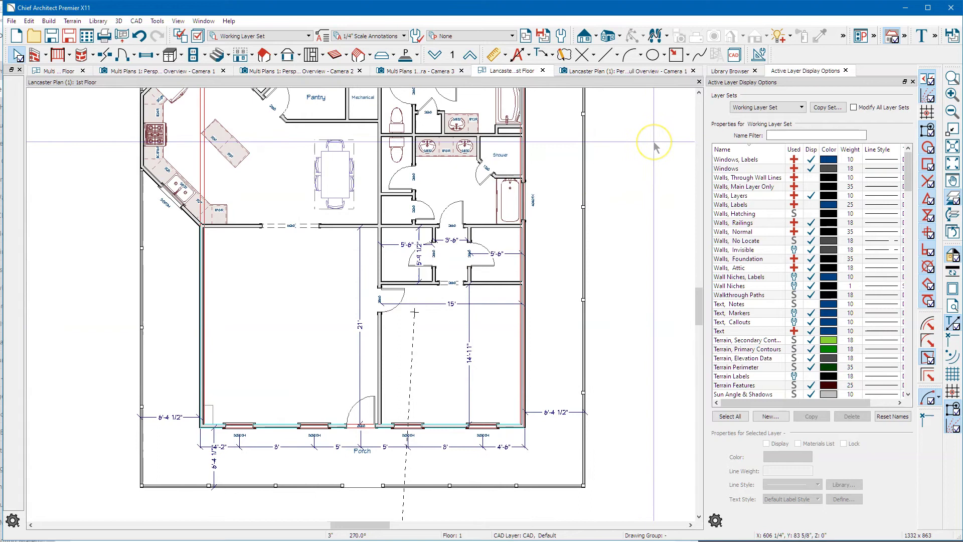
click(731, 150)
scroll(745, 188, down, 5)
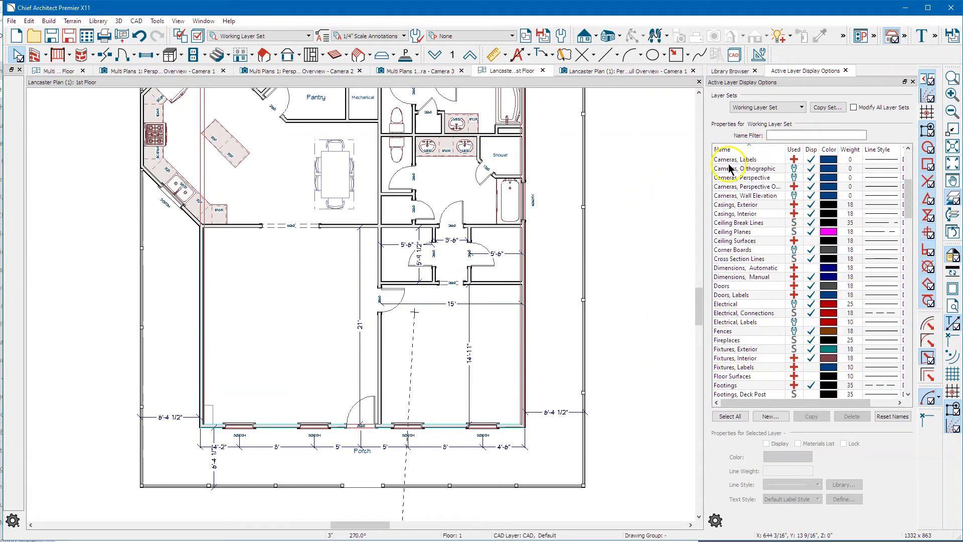
scroll(746, 188, down, 5)
scroll(744, 188, down, 3)
scroll(750, 194, down, 3)
scroll(750, 195, down, 3)
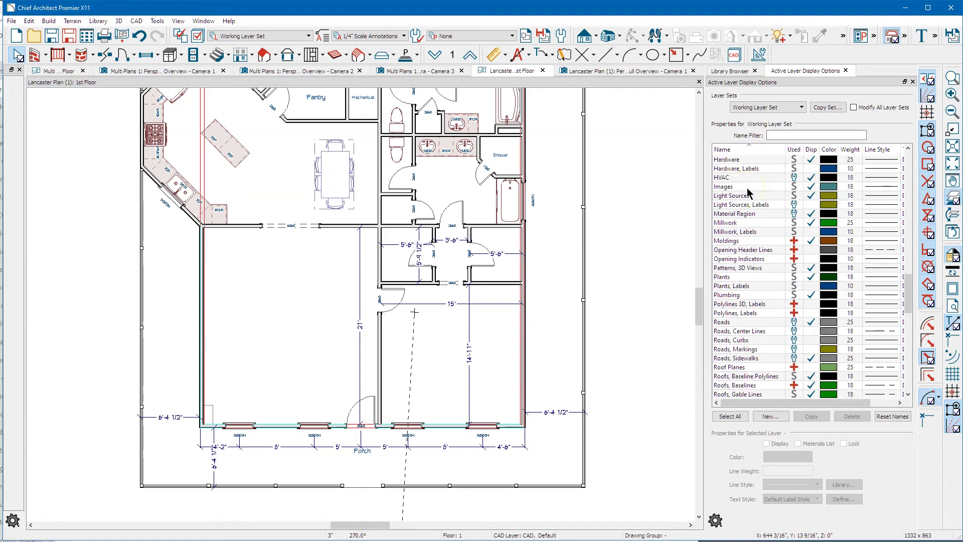
Step: Display the Roof Planes layer and stretch the porch roof plane's edge to snap onto the front wall
click(810, 367)
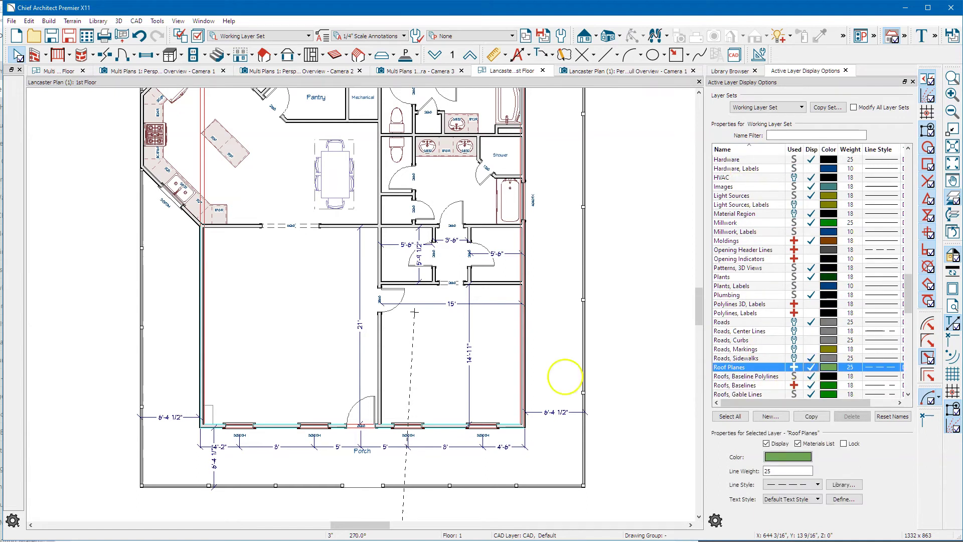
scroll(622, 209, down, 2)
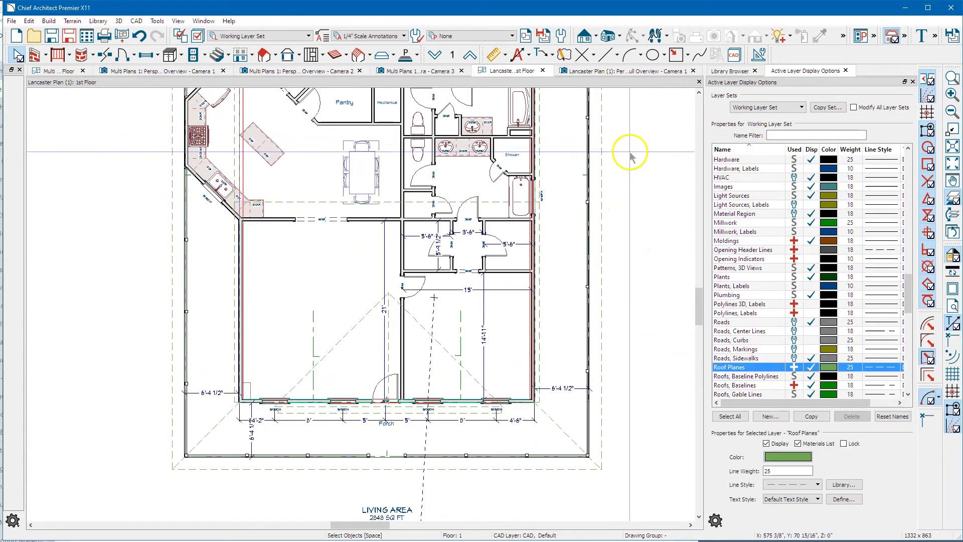
scroll(410, 422, up, 3)
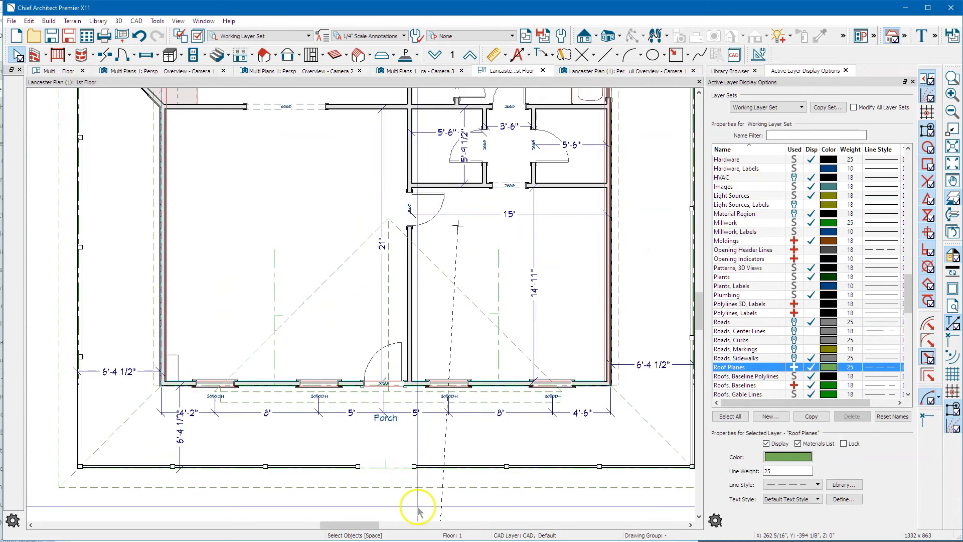
click(388, 499)
scroll(364, 450, up, 2)
scroll(364, 451, up, 1)
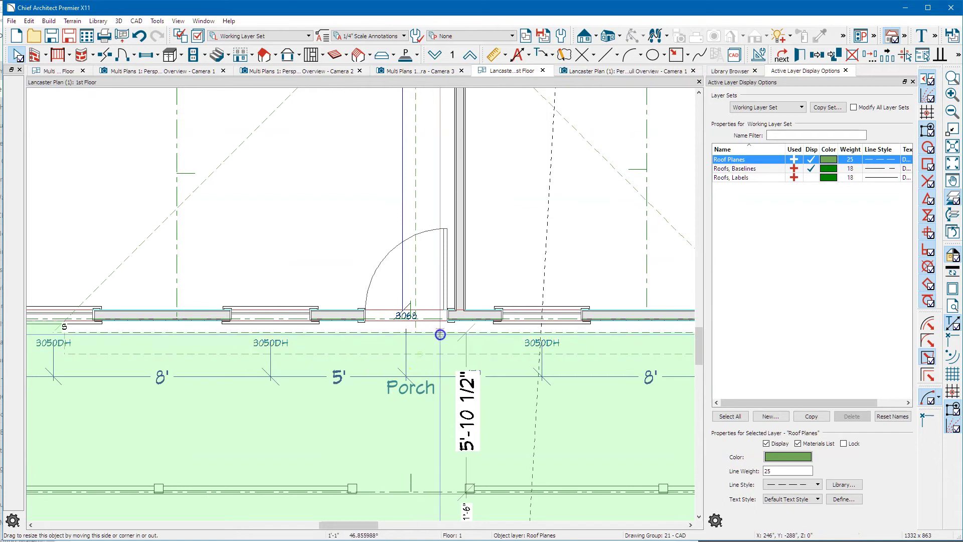
drag(440, 334, 434, 336)
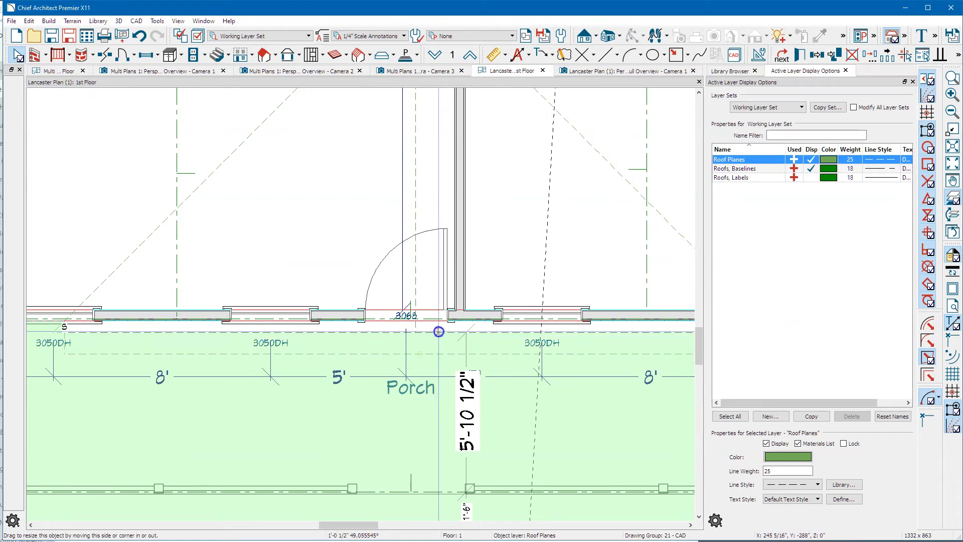
mouse_move(434, 336)
mouse_down()
mouse_move(459, 324)
mouse_move(406, 317)
mouse_up()
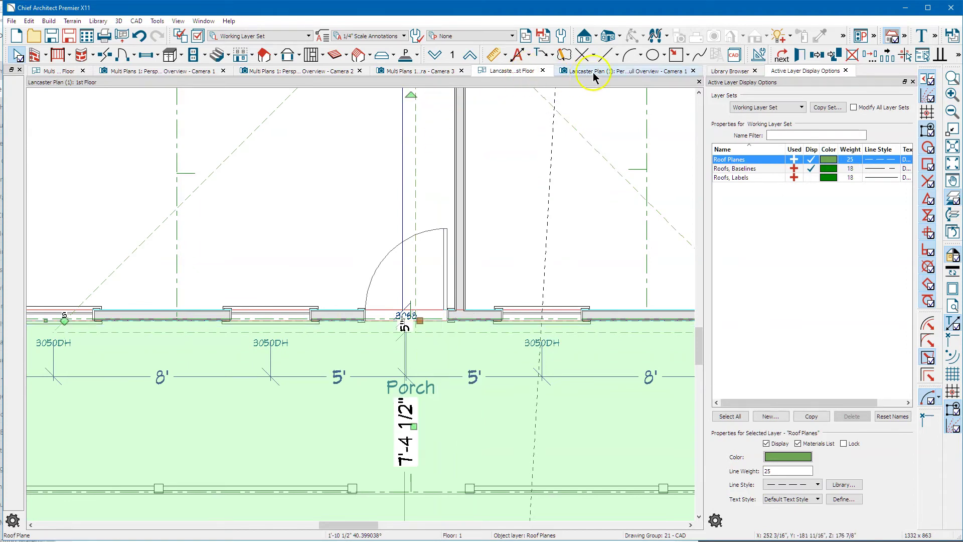
click(391, 98)
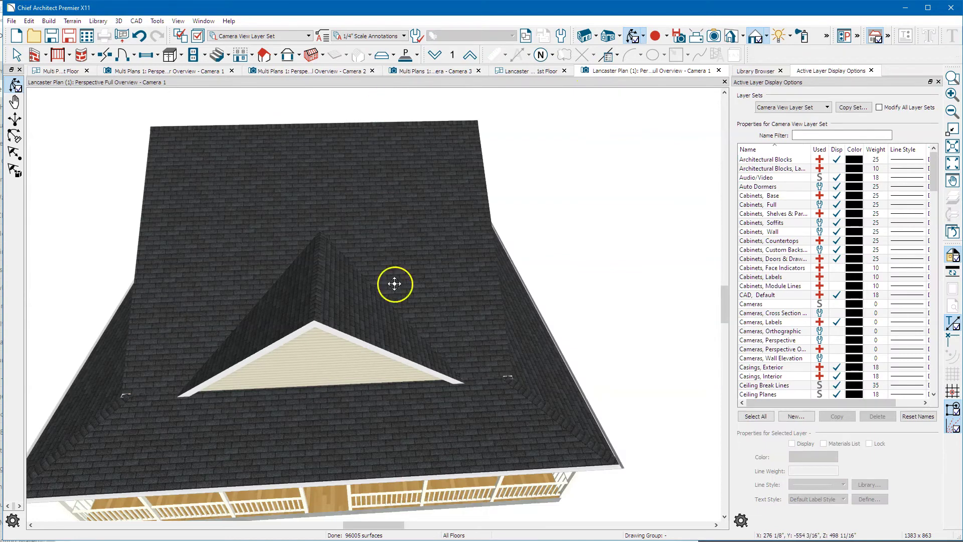
mouse_move(384, 339)
mouse_down()
mouse_move(322, 356)
mouse_move(226, 309)
mouse_move(432, 235)
mouse_up()
scroll(218, 305, up, 5)
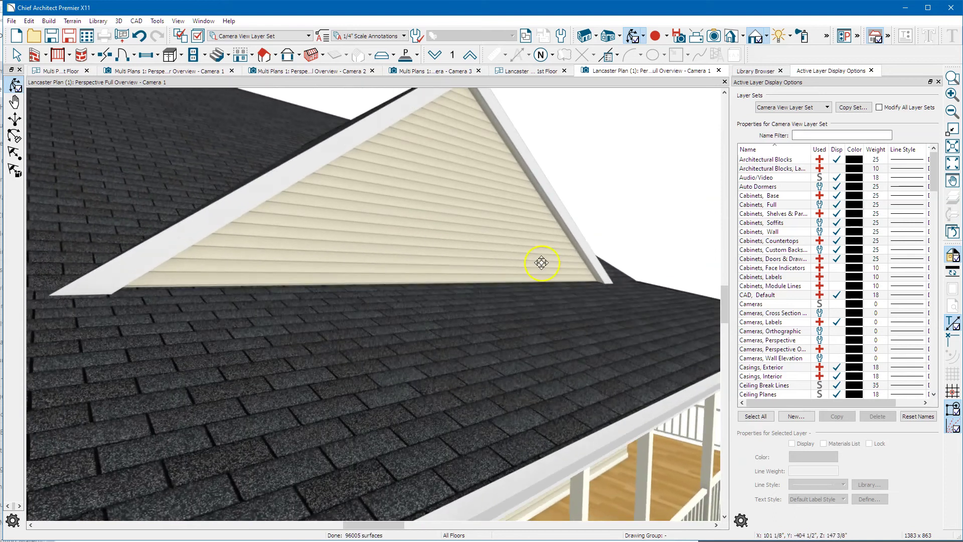
drag(542, 262, 540, 263)
drag(464, 261, 484, 274)
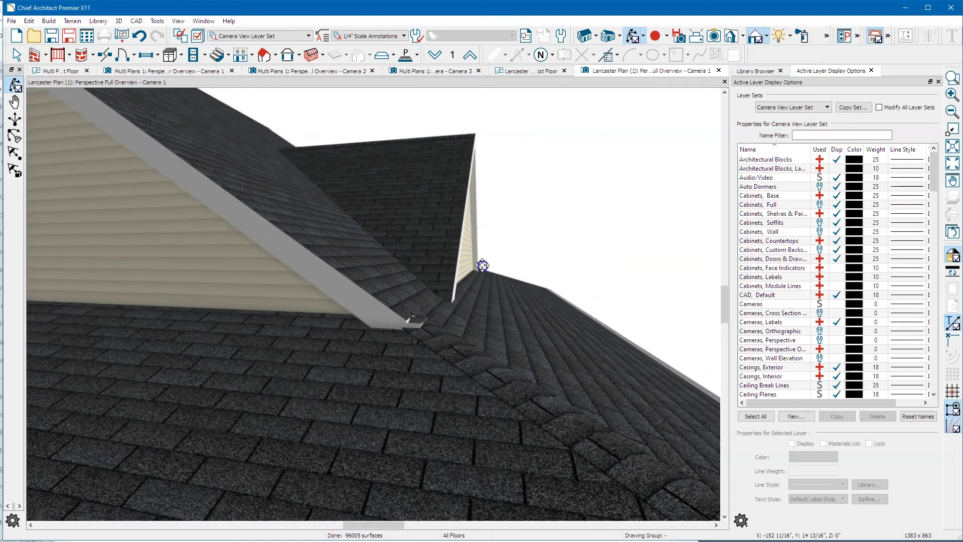
drag(432, 357, 406, 397)
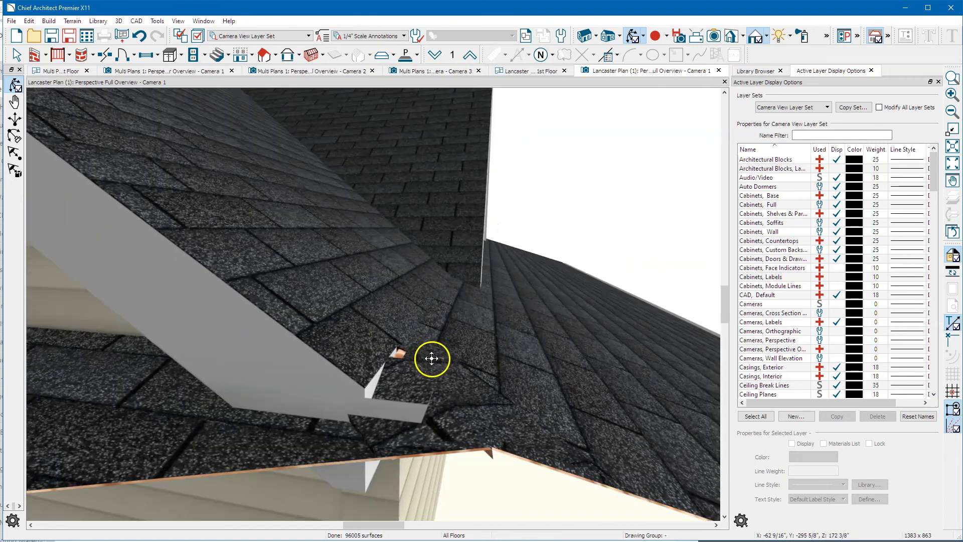
key(space)
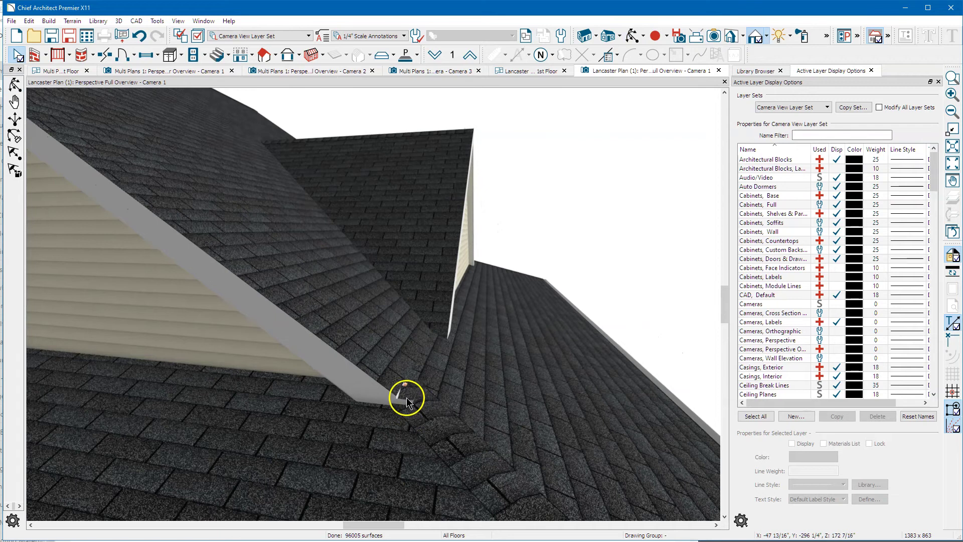
scroll(442, 317, up, 1)
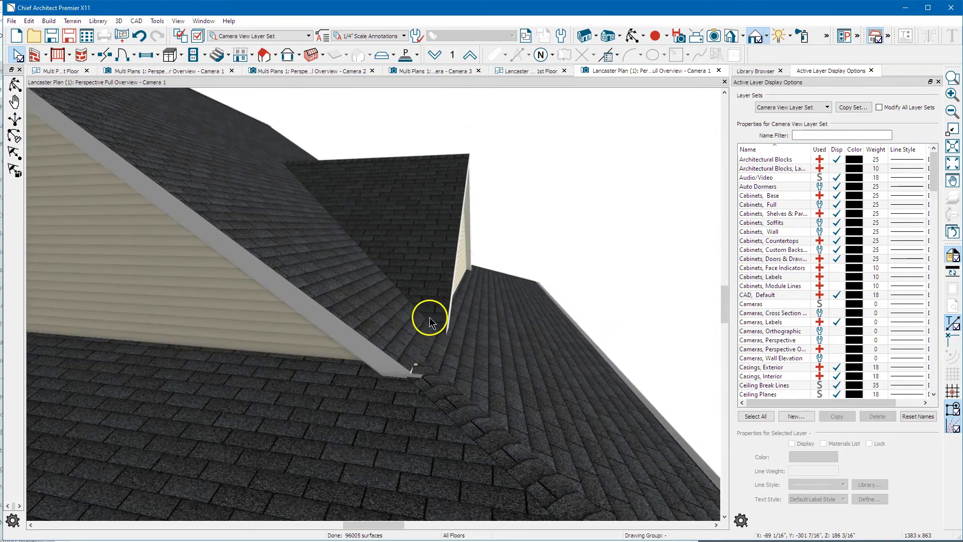
scroll(430, 317, down, 1)
scroll(428, 315, down, 1)
scroll(428, 315, down, 1)
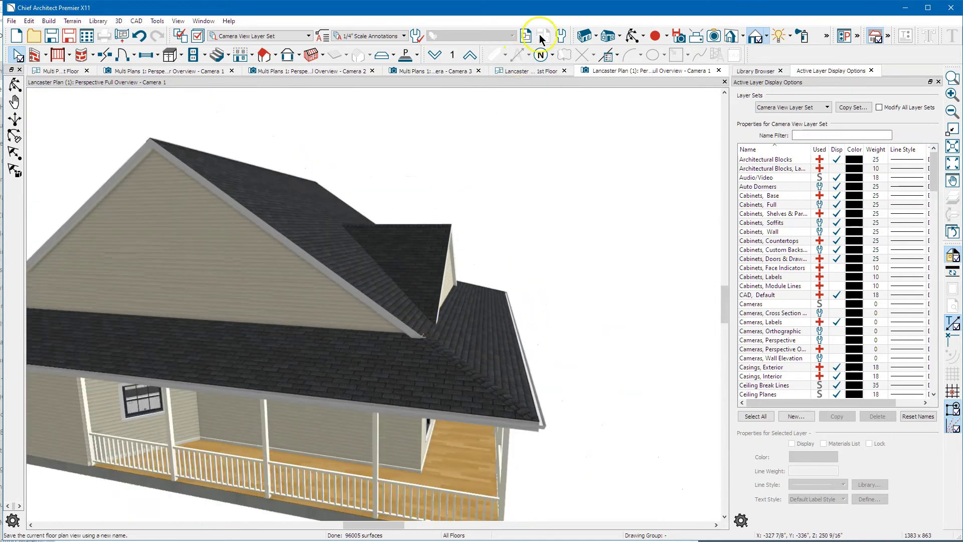
scroll(194, 163, up, 2)
scroll(125, 128, up, 1)
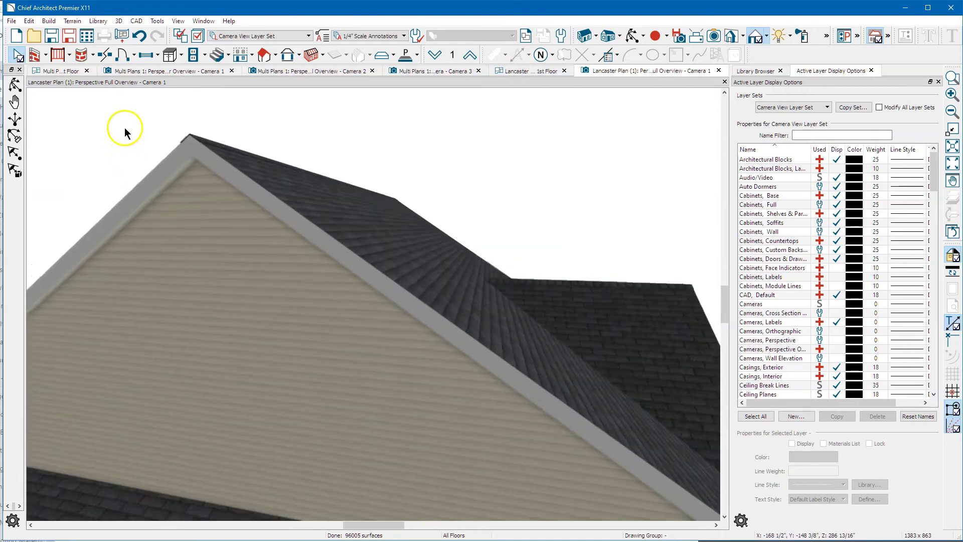
scroll(177, 112, up, 1)
scroll(177, 161, up, 1)
scroll(226, 170, down, 1)
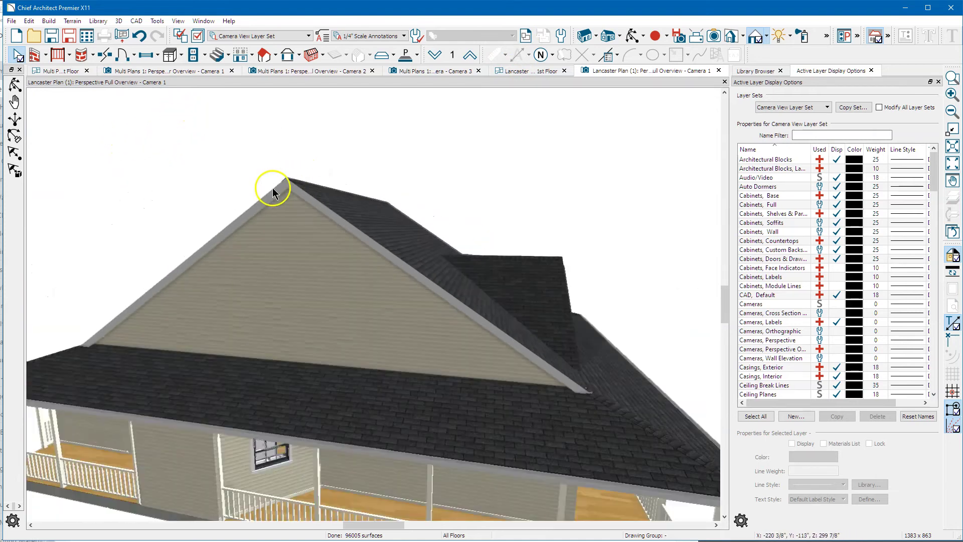
scroll(272, 188, down, 1)
scroll(223, 168, down, 1)
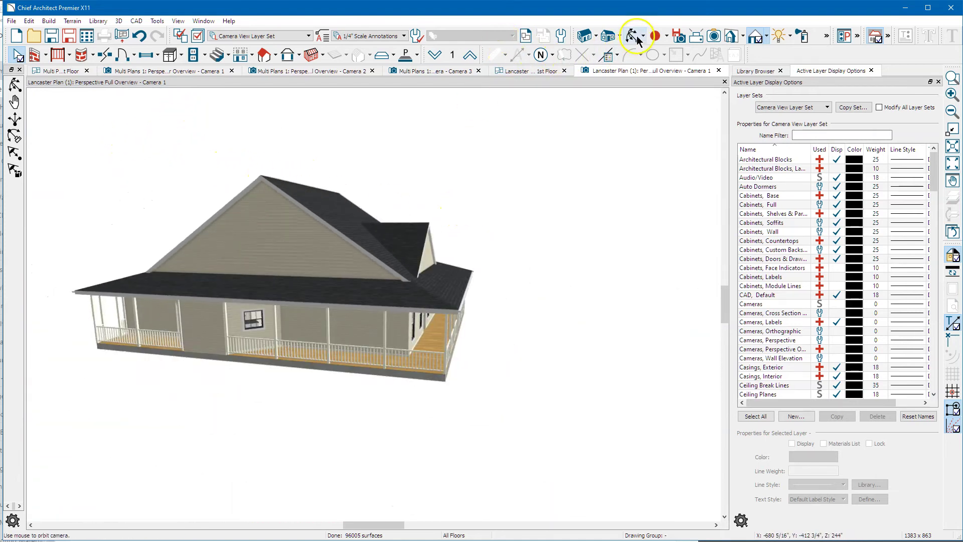
Step: Orbit round to the house front and turn on shadows in the 3D view
drag(623, 108, 523, 166)
mouse_move(522, 165)
mouse_down()
mouse_move(489, 189)
mouse_move(570, 92)
mouse_up()
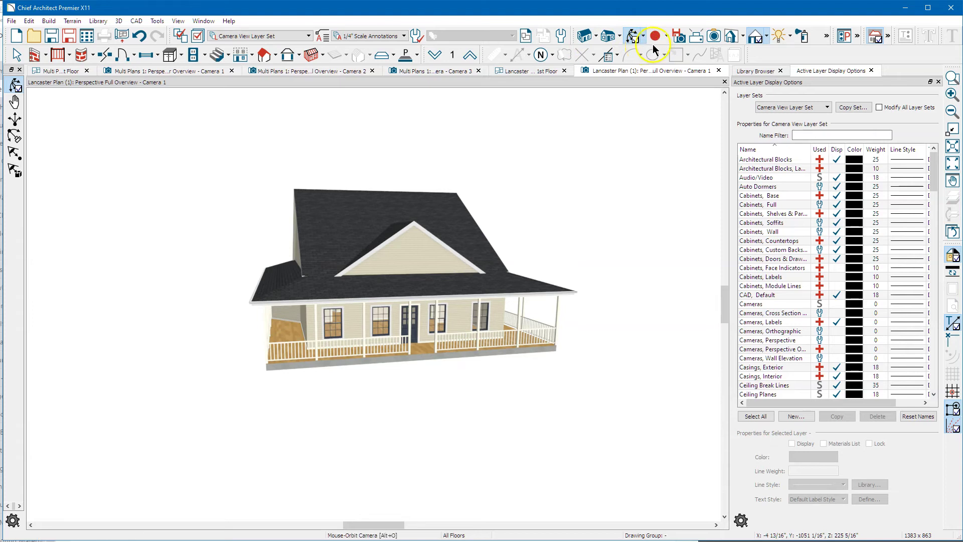
click(744, 36)
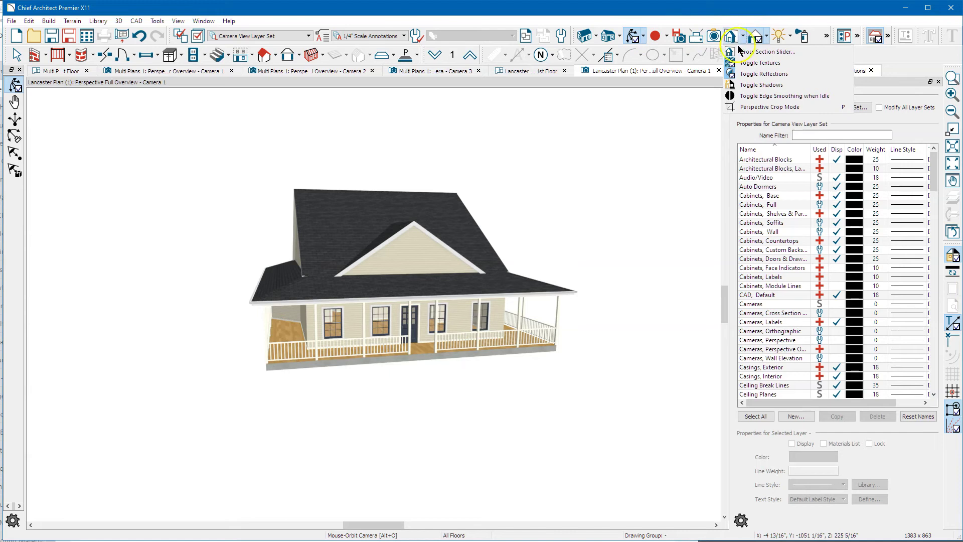
click(759, 85)
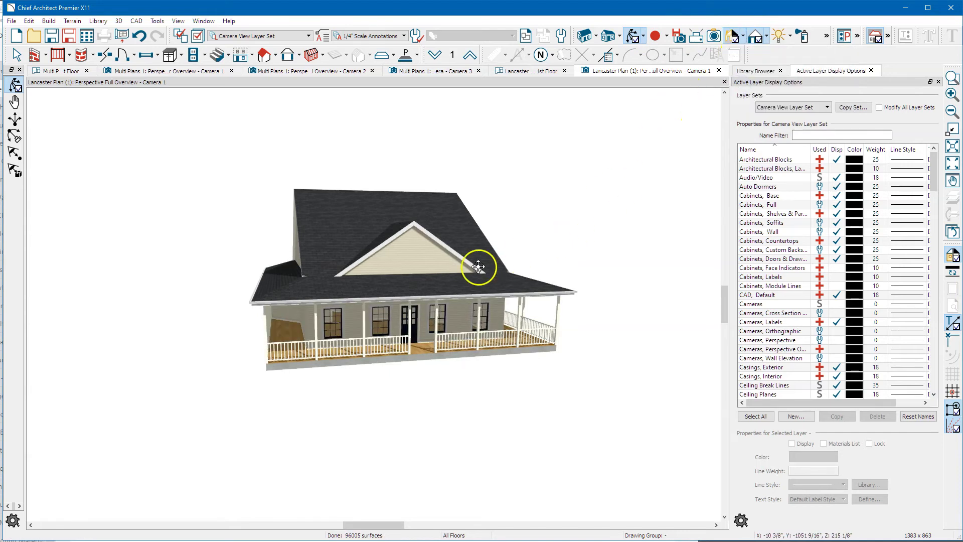
Step: Orbit close to the dormer gable and the porch roof beneath it
mouse_move(478, 267)
mouse_down()
mouse_move(451, 260)
mouse_move(512, 248)
mouse_move(466, 239)
mouse_move(412, 252)
mouse_move(489, 233)
mouse_move(440, 260)
mouse_move(366, 263)
mouse_move(455, 290)
mouse_move(316, 279)
mouse_move(370, 275)
mouse_move(316, 268)
mouse_move(398, 268)
mouse_move(436, 225)
mouse_move(511, 226)
mouse_move(552, 241)
mouse_move(519, 241)
mouse_up()
scroll(358, 284, up, 3)
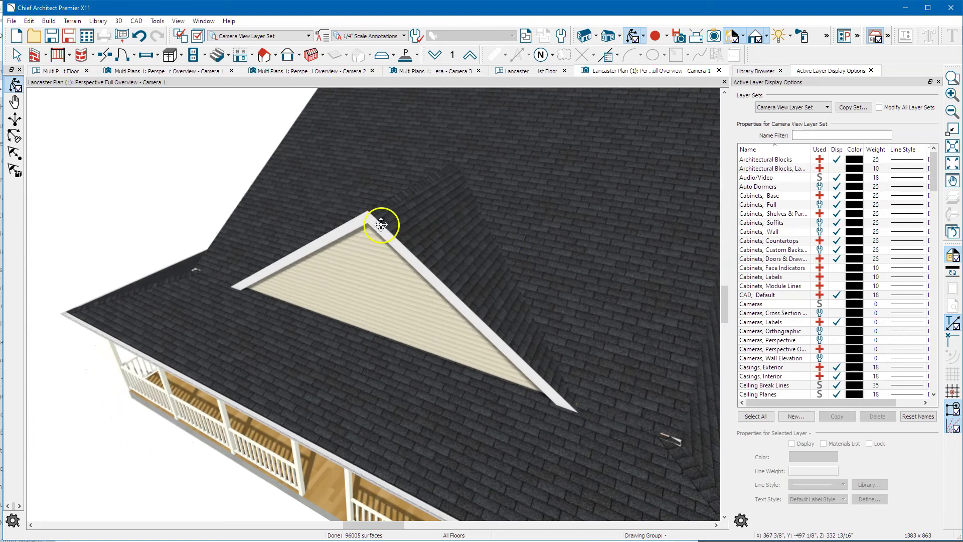
mouse_move(383, 222)
mouse_down()
mouse_move(491, 256)
mouse_move(500, 251)
mouse_move(496, 260)
mouse_up()
mouse_move(376, 260)
mouse_down()
mouse_move(404, 240)
mouse_move(368, 226)
mouse_move(347, 237)
mouse_move(323, 256)
mouse_move(312, 308)
mouse_up()
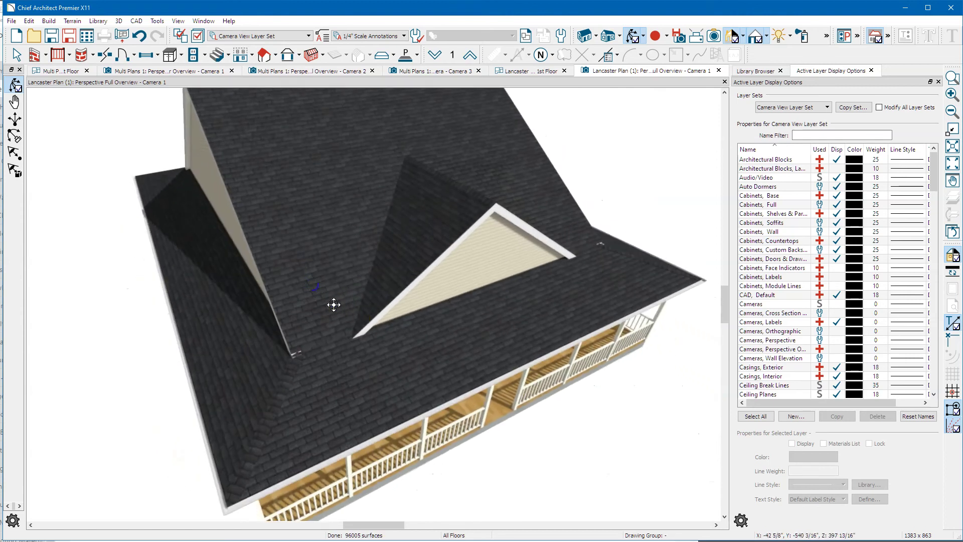
click(360, 368)
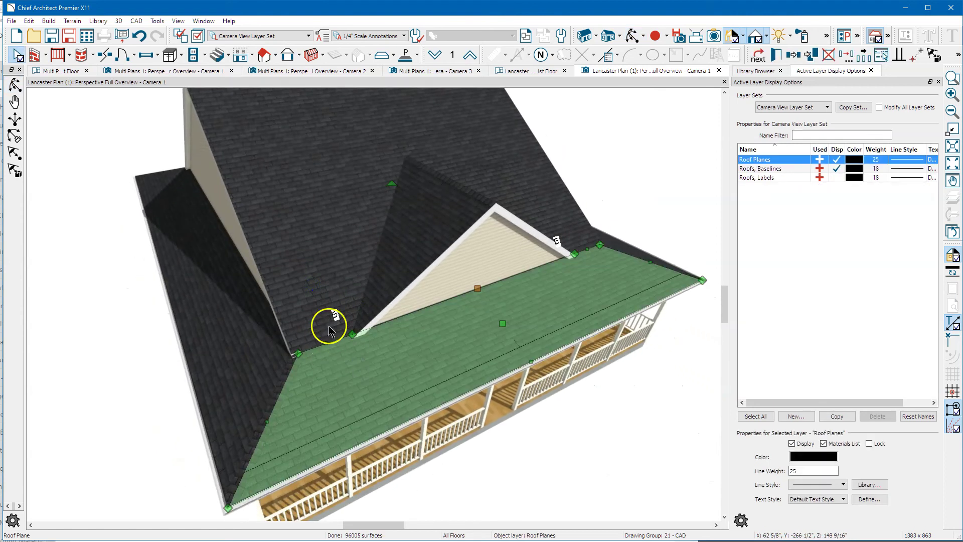
scroll(372, 310, up, 2)
scroll(331, 323, up, 2)
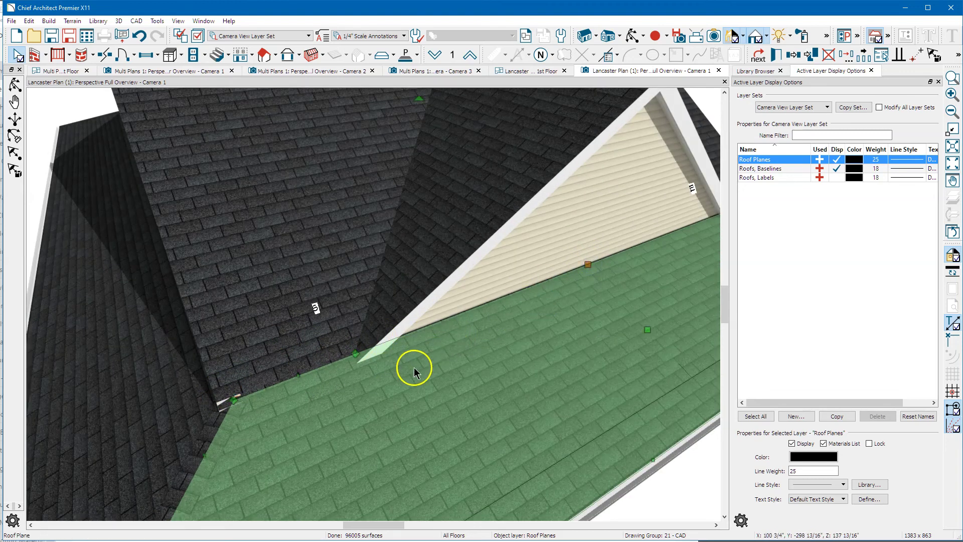
key(Escape)
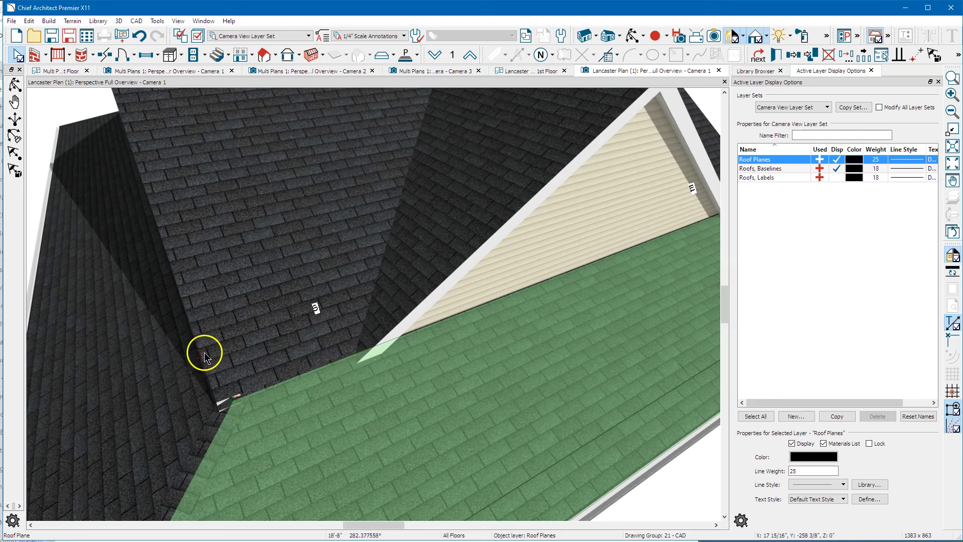
click(203, 352)
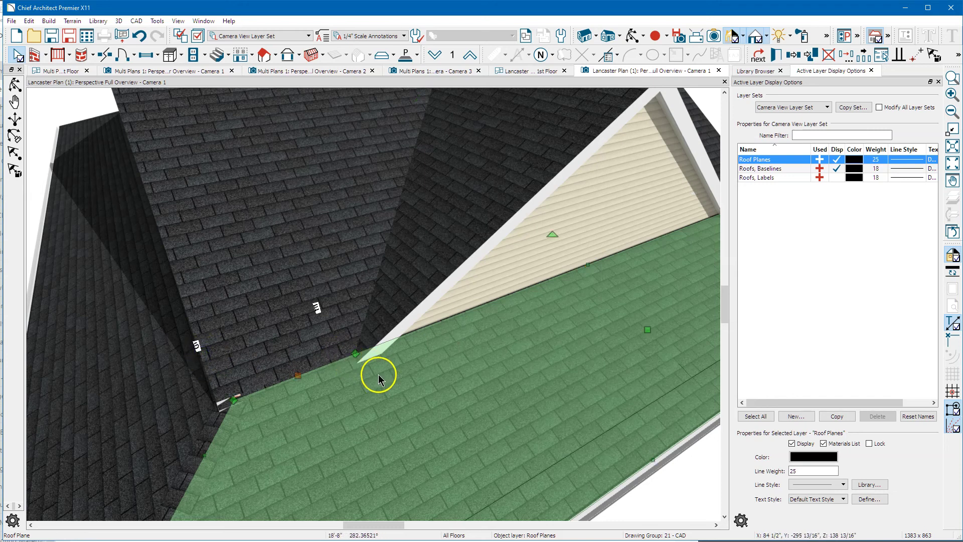
click(215, 342)
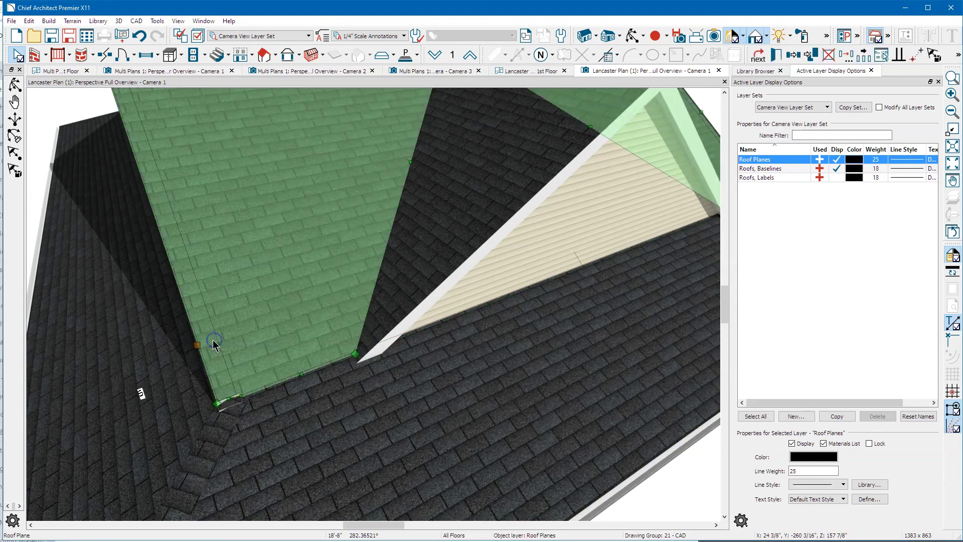
click(367, 377)
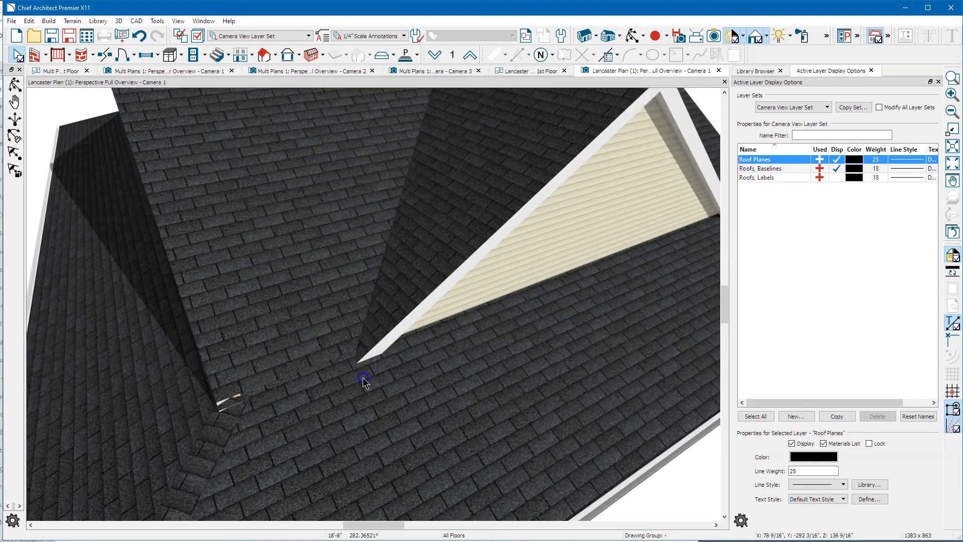
click(298, 369)
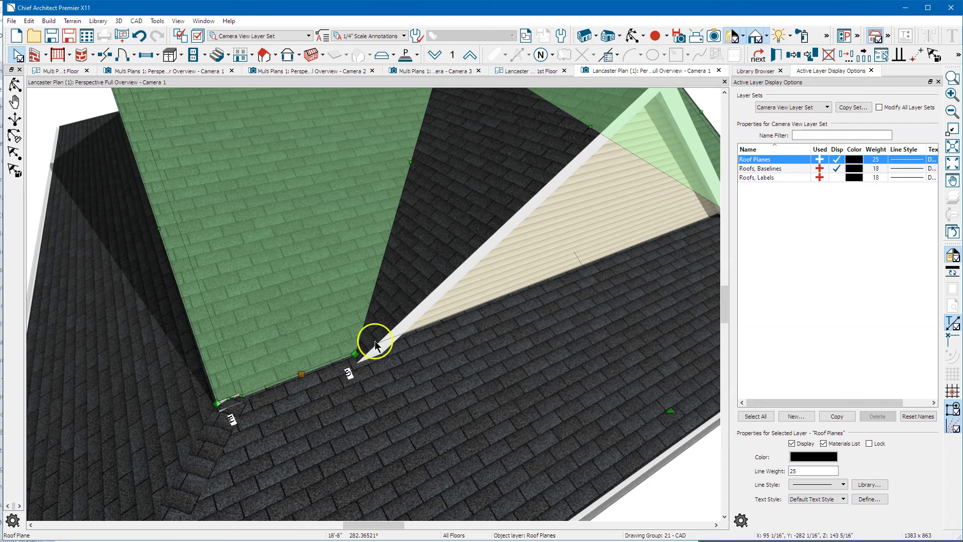
click(375, 341)
click(468, 349)
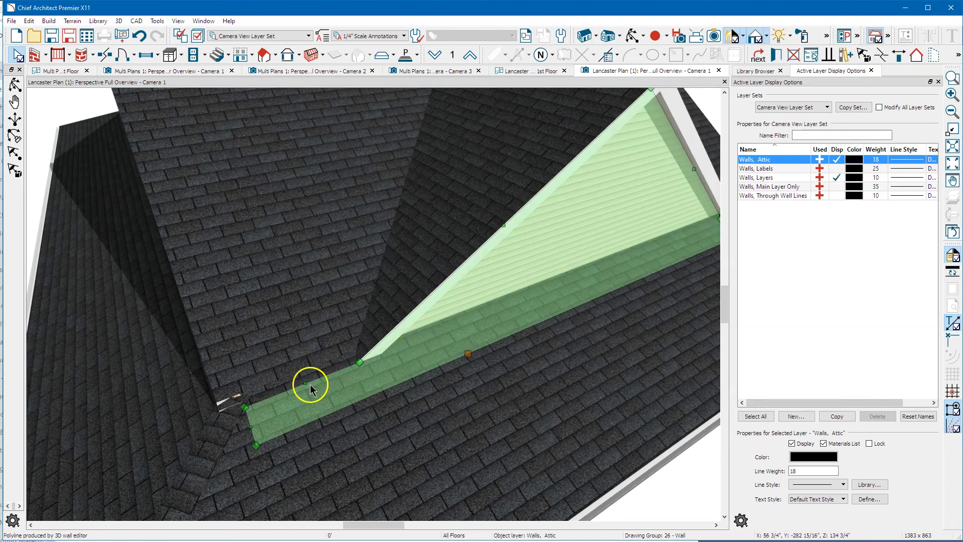
scroll(298, 265, down, 1)
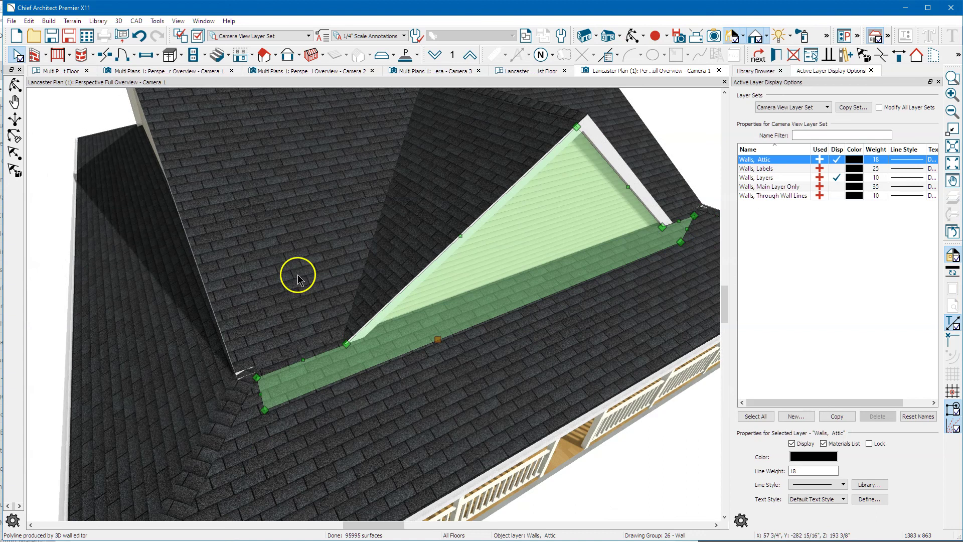
scroll(298, 265, down, 1)
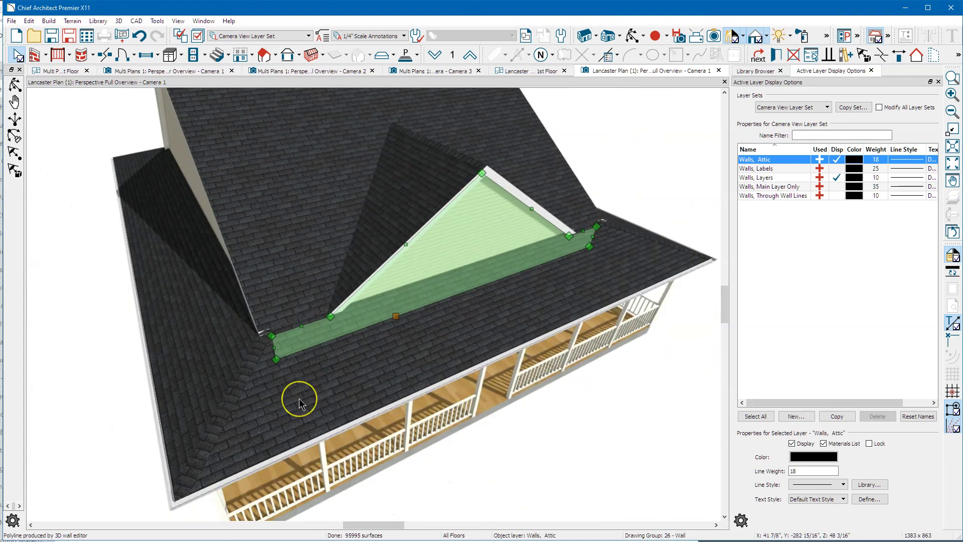
scroll(299, 398, up, 1)
click(323, 353)
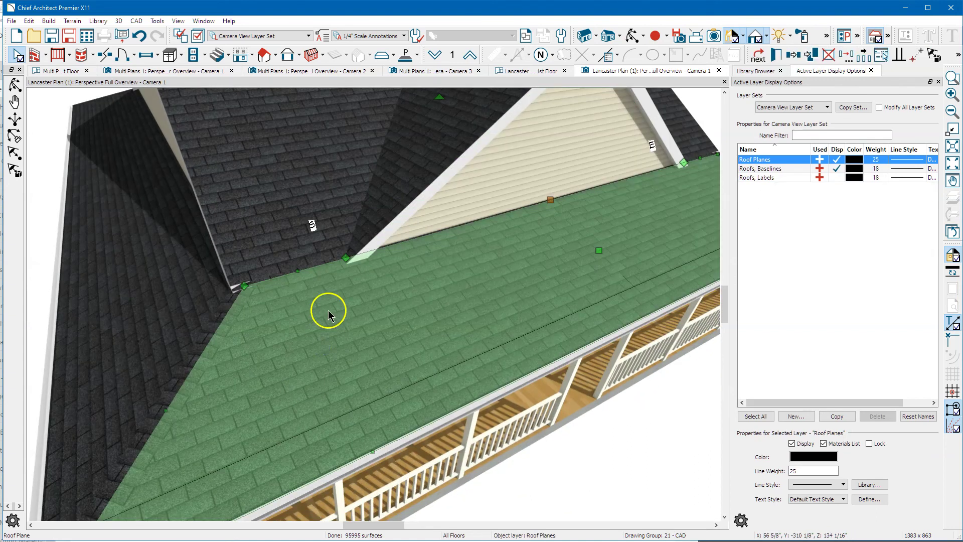
key(Escape)
scroll(353, 292, down, 1)
scroll(355, 291, down, 1)
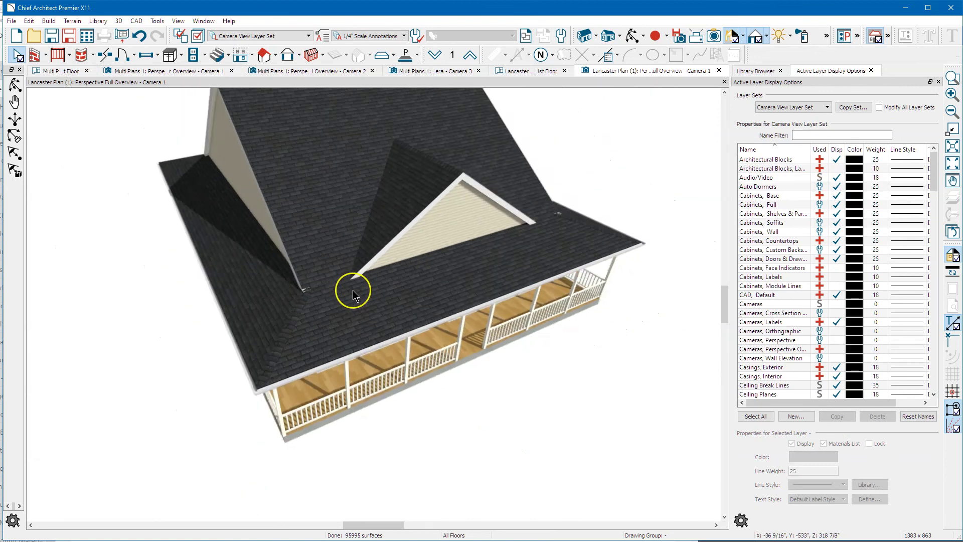
scroll(352, 290, down, 2)
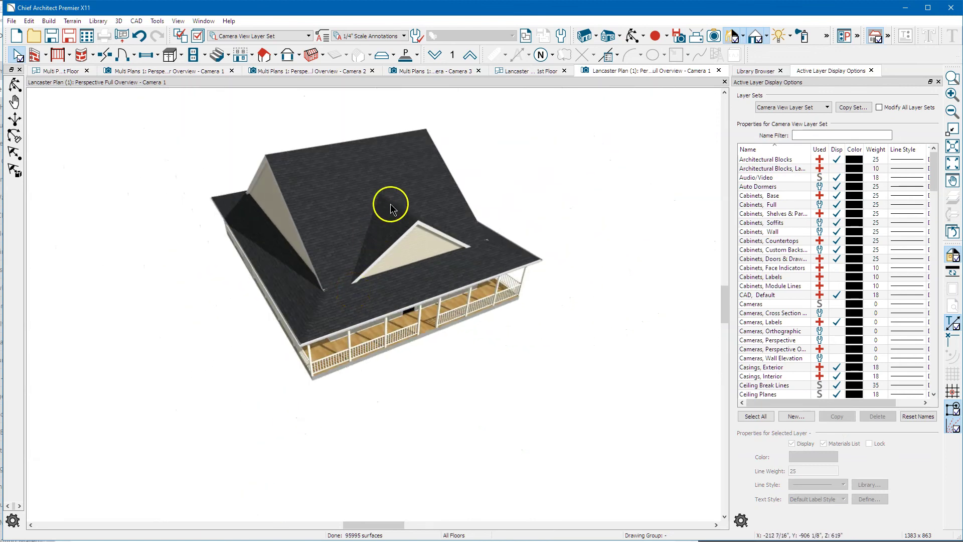
click(634, 35)
mouse_move(550, 270)
mouse_down()
mouse_move(448, 217)
mouse_move(512, 248)
mouse_move(481, 219)
mouse_up()
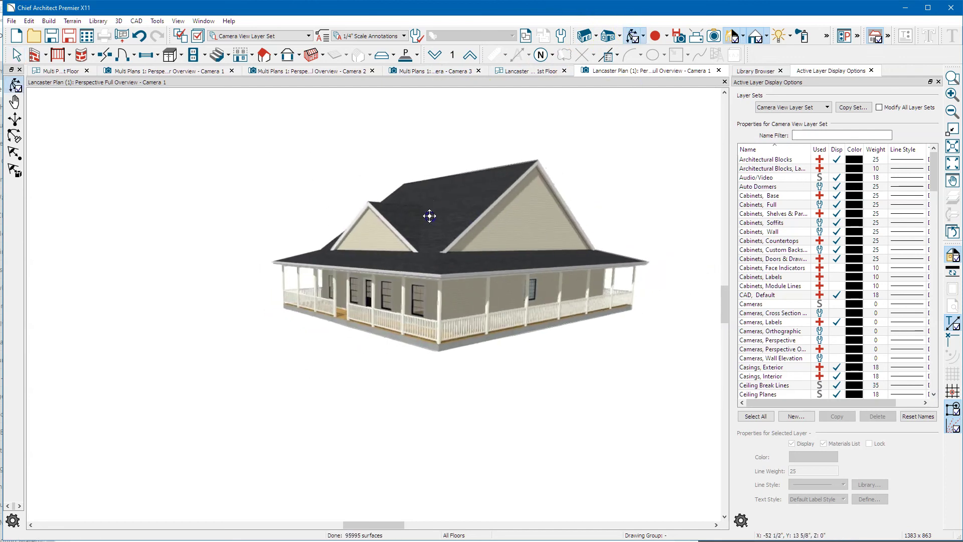
drag(421, 217, 359, 209)
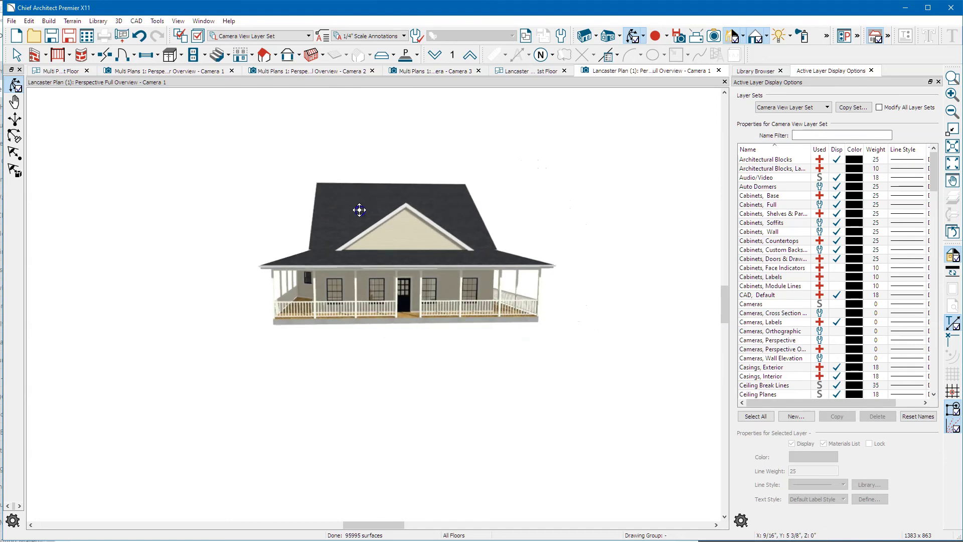
scroll(416, 208, up, 3)
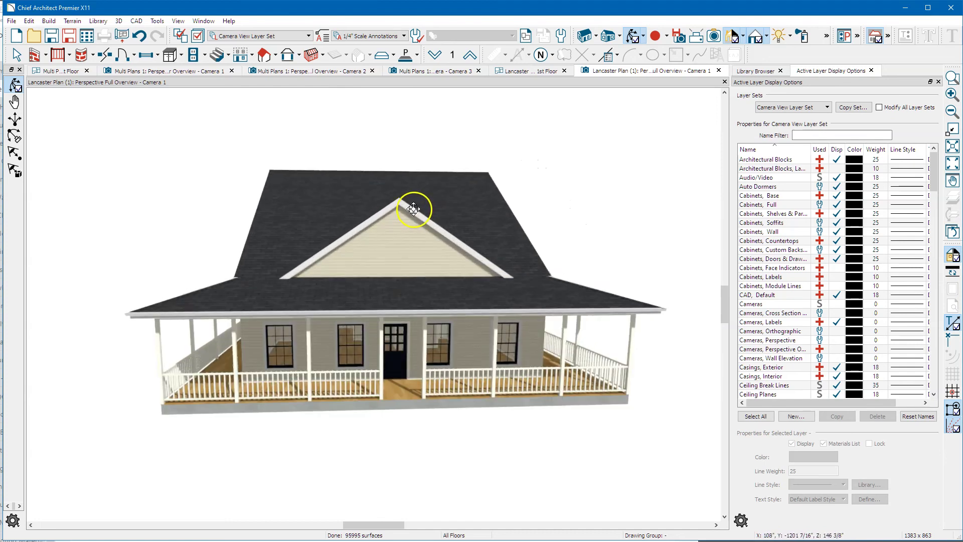
drag(374, 212, 423, 242)
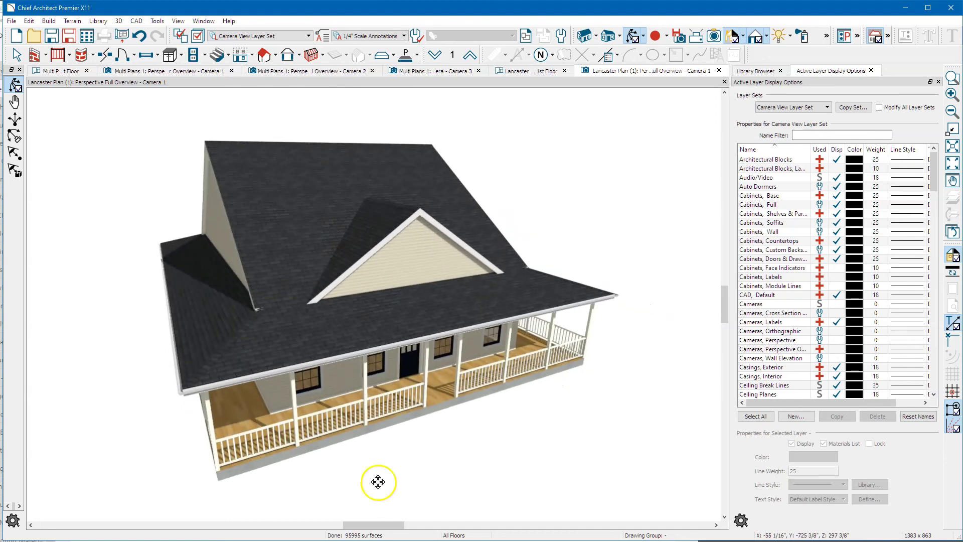